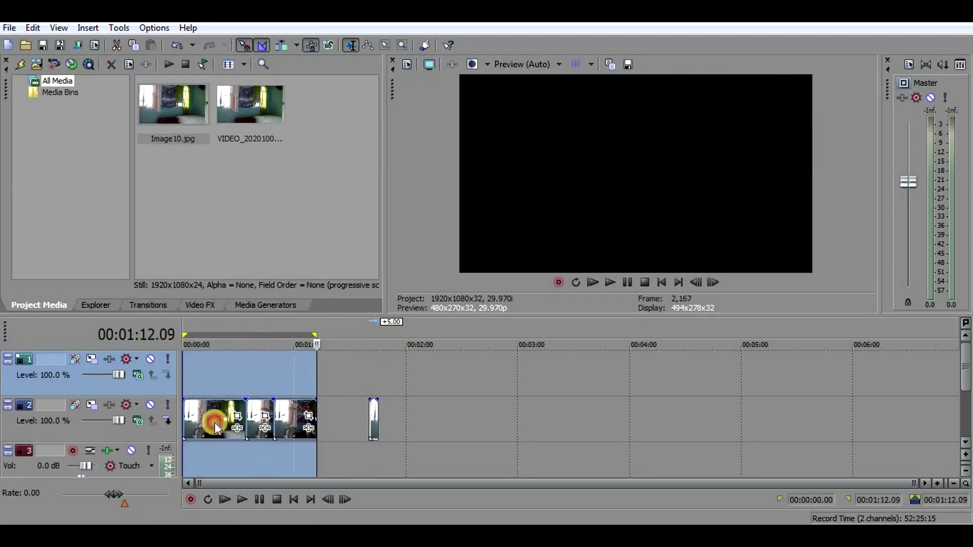
pyautogui.moveTo(214, 424); pyautogui.dragTo(214, 378)
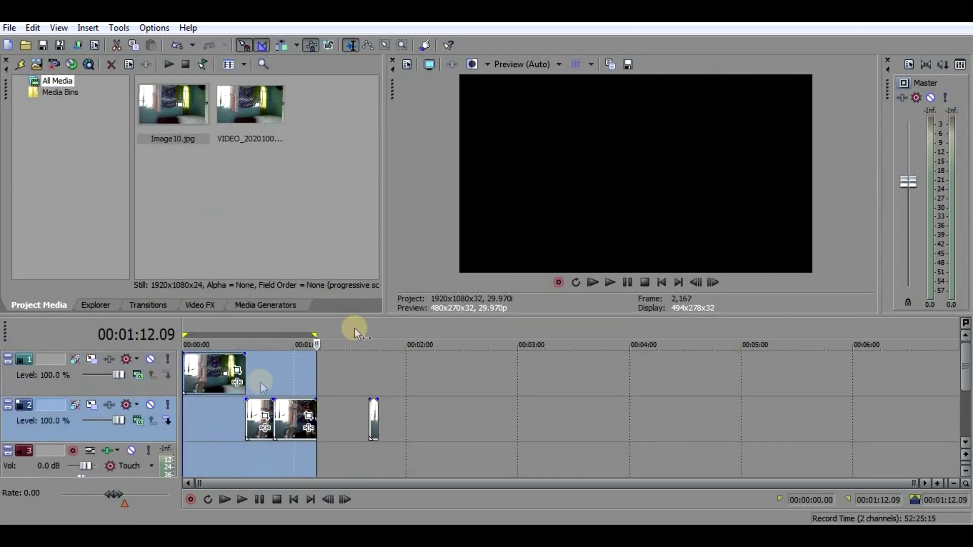
pyautogui.click(177, 45)
pyautogui.click(212, 423)
pyautogui.doubleClick(235, 419)
pyautogui.click(282, 418)
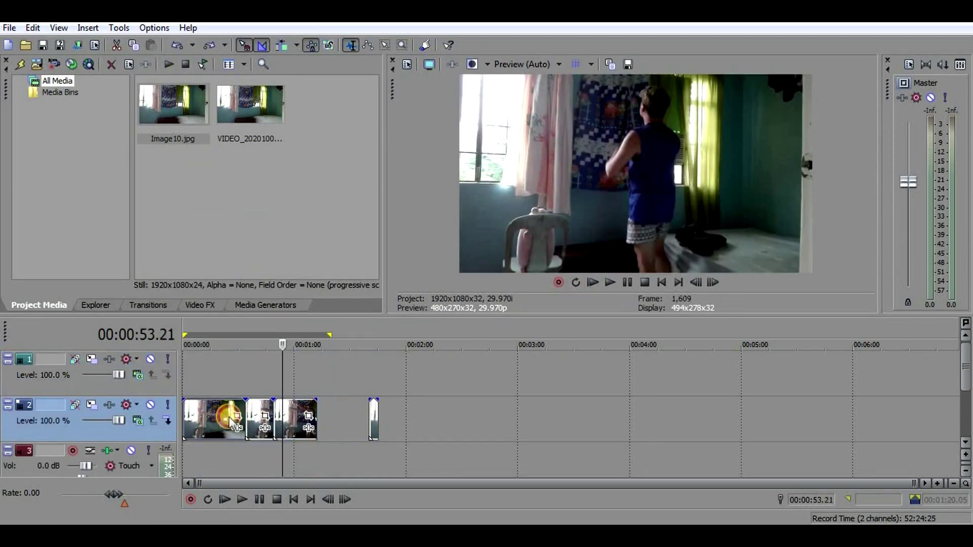
# - Move the three video clips to the start of track 1 and place the still image beneath the middle clip on track 2
pyautogui.click(219, 418)
pyautogui.moveTo(326, 406); pyautogui.dragTo(183, 400)
pyautogui.rightClick(226, 426)
pyautogui.click(250, 190)
pyautogui.click(197, 376)
pyautogui.press('Home')
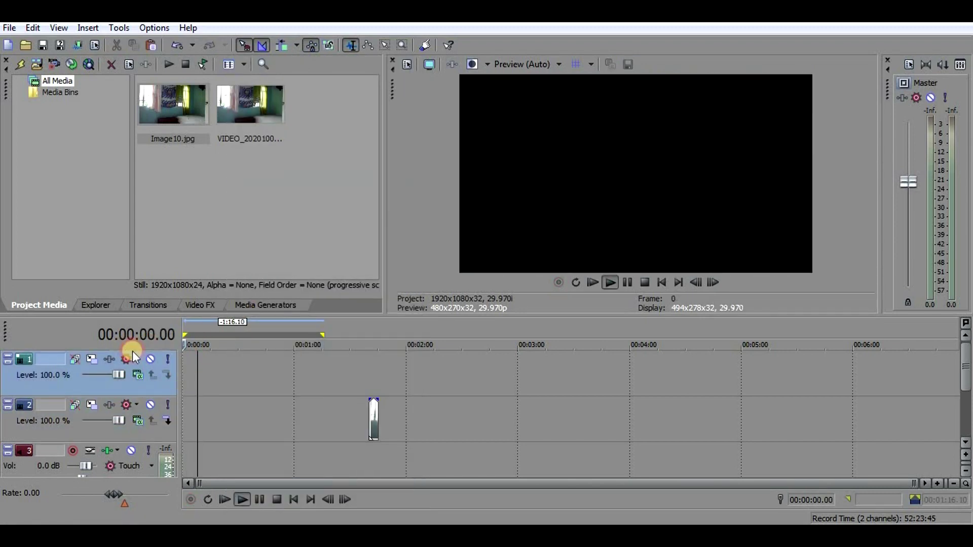
pyautogui.hotkey('ctrl', 'v')
pyautogui.moveTo(374, 409); pyautogui.dragTo(284, 413)
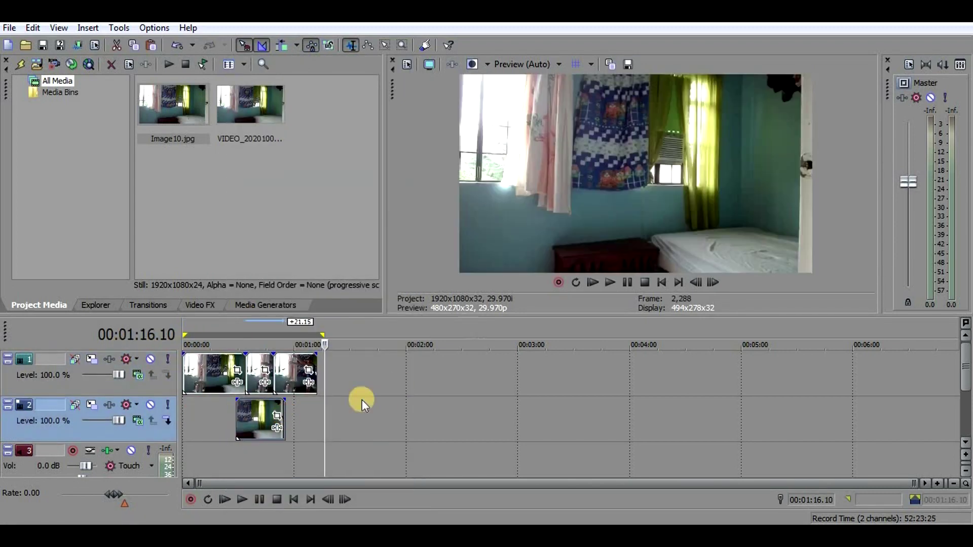
# - Open the middle clip's Event Pan/Crop window and enable its mask at the first frame
pyautogui.click(258, 329)
pyautogui.click(265, 372)
pyautogui.moveTo(373, 111); pyautogui.dragTo(307, 14)
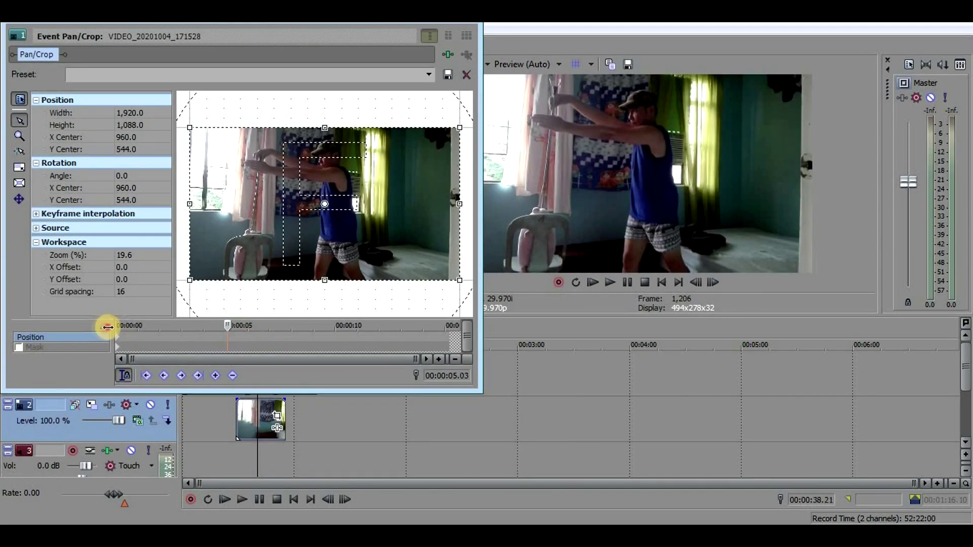
pyautogui.click(118, 326)
pyautogui.click(126, 382)
pyautogui.click(19, 348)
# - Draw a closed mask below the outstretched hand, enclosing the pole, the chair and the lower area on the window side
pyautogui.scroll(2, 269, 191)
pyautogui.click(18, 120)
pyautogui.moveTo(211, 161); pyautogui.dragTo(249, 228)
pyautogui.scroll(4, 203, 204)
pyautogui.scroll(-3, 251, 223)
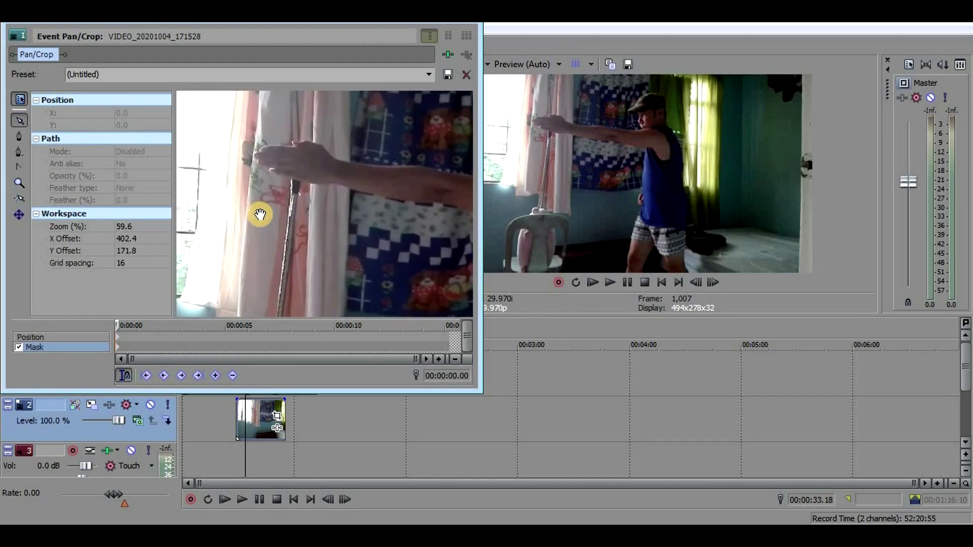
pyautogui.scroll(-4, 259, 213)
pyautogui.moveTo(284, 241); pyautogui.dragTo(242, 234)
pyautogui.scroll(2, 241, 233)
pyautogui.scroll(-1, 240, 234)
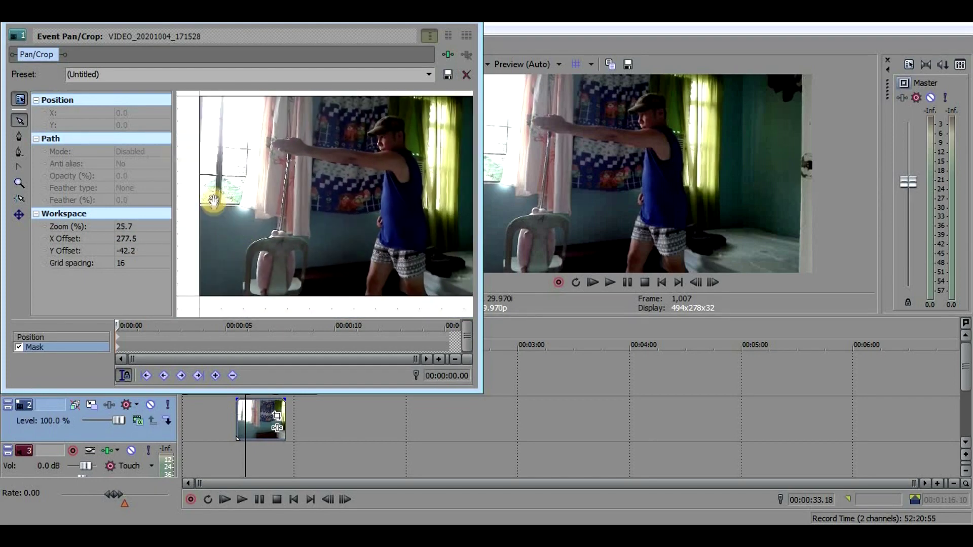
pyautogui.click(187, 147)
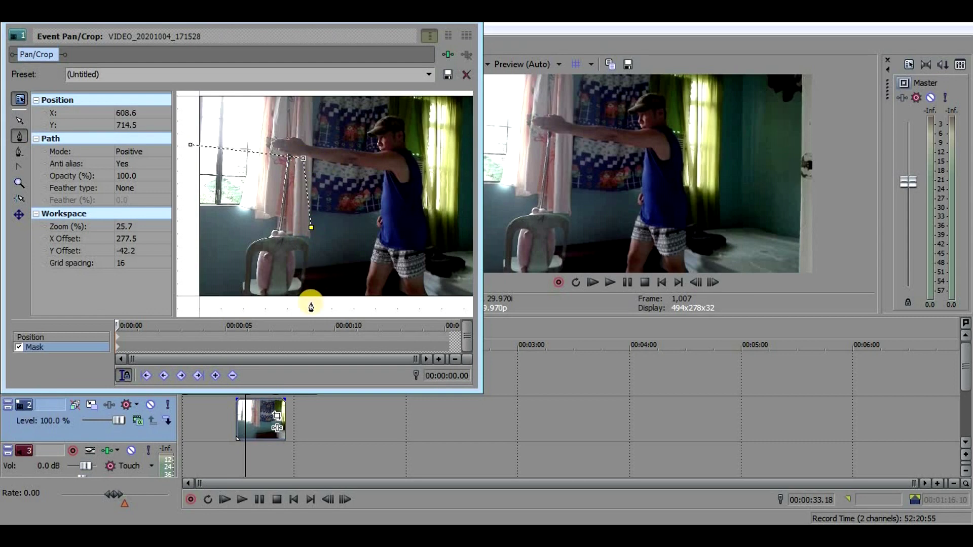
pyautogui.click(191, 146)
pyautogui.click(281, 251)
# - Set the mask path's mode to Negative and its feather type to Both
pyautogui.click(135, 152)
pyautogui.click(137, 171)
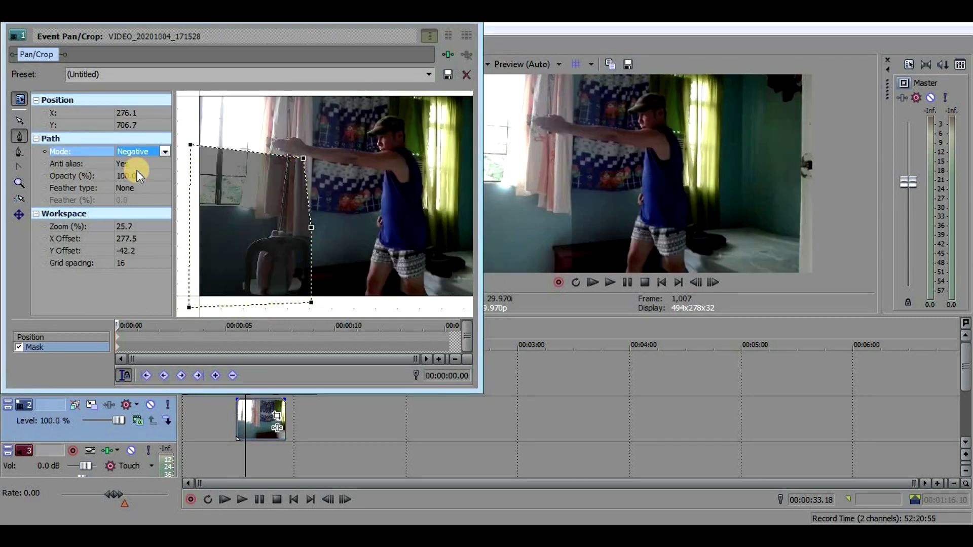
pyautogui.click(134, 188)
pyautogui.click(126, 207)
pyautogui.click(130, 188)
pyautogui.click(131, 200)
pyautogui.click(139, 189)
pyautogui.click(126, 217)
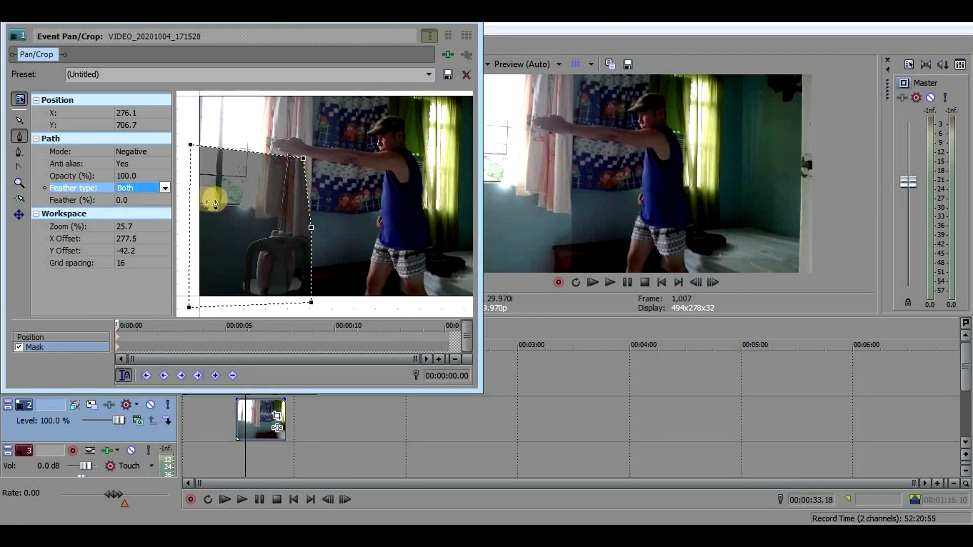
# - Add a mask point above the pole's tip and pull the upper corner in under the hand to about X 517, Y 326
pyautogui.scroll(4, 274, 179)
pyautogui.click(19, 120)
pyautogui.moveTo(248, 143); pyautogui.dragTo(206, 172)
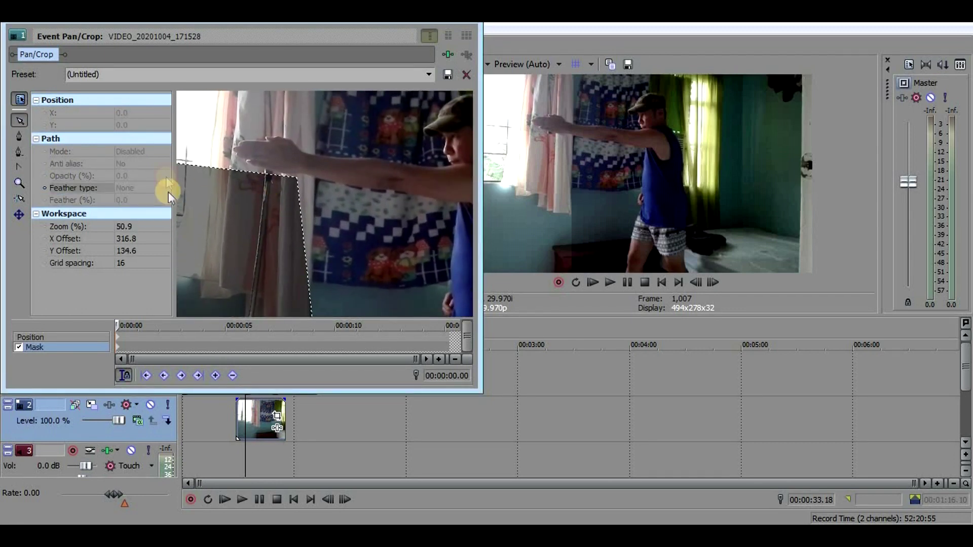
pyautogui.scroll(1, 266, 243)
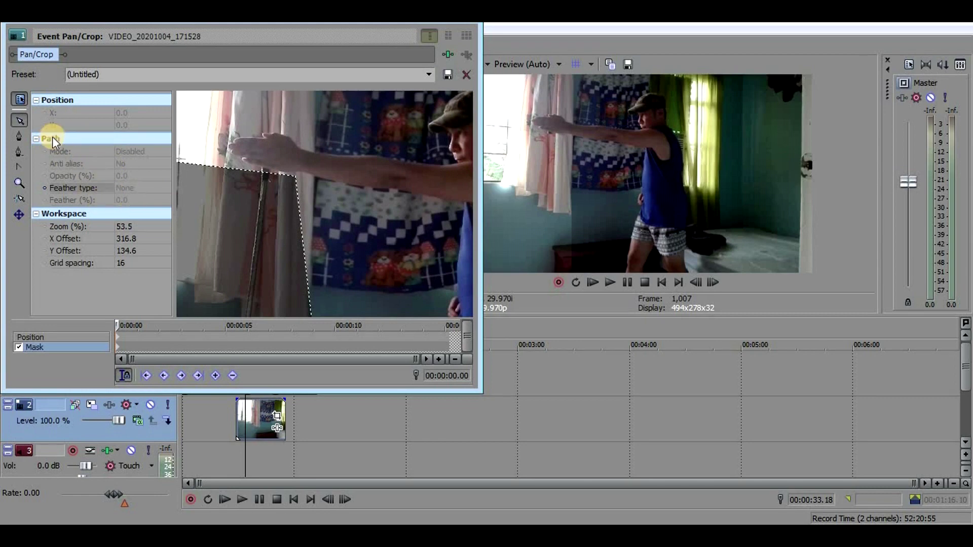
pyautogui.scroll(2, 275, 184)
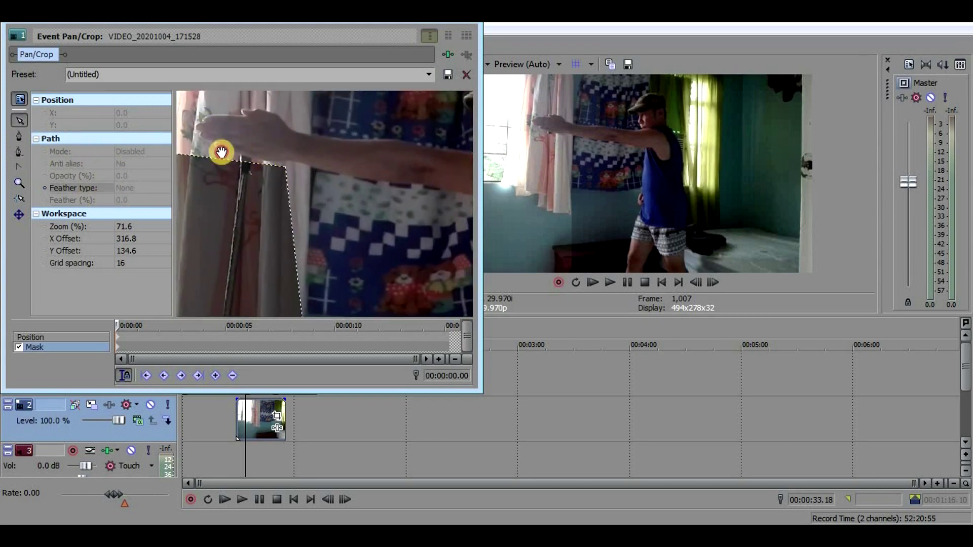
pyautogui.moveTo(206, 130); pyautogui.dragTo(233, 176)
pyautogui.scroll(6, 263, 202)
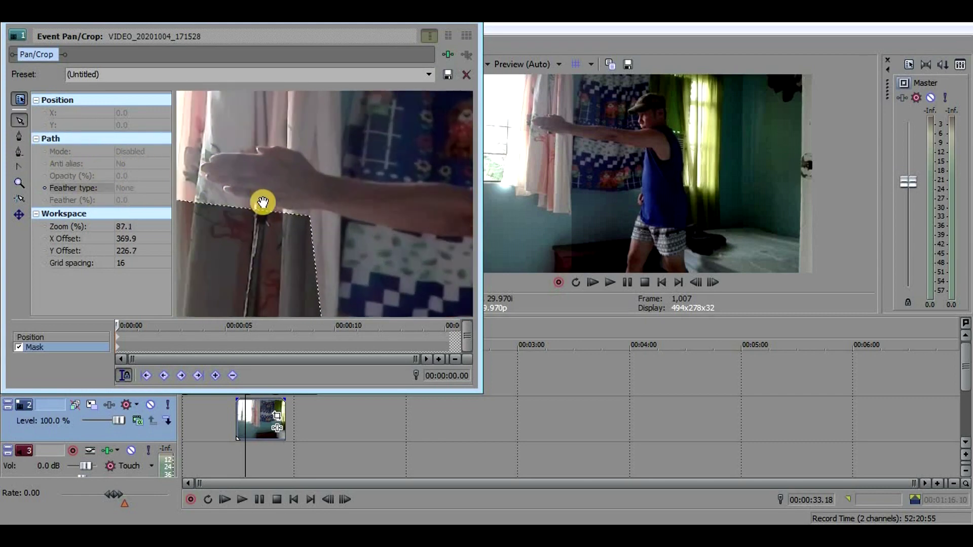
pyautogui.click(223, 211)
pyautogui.click(19, 136)
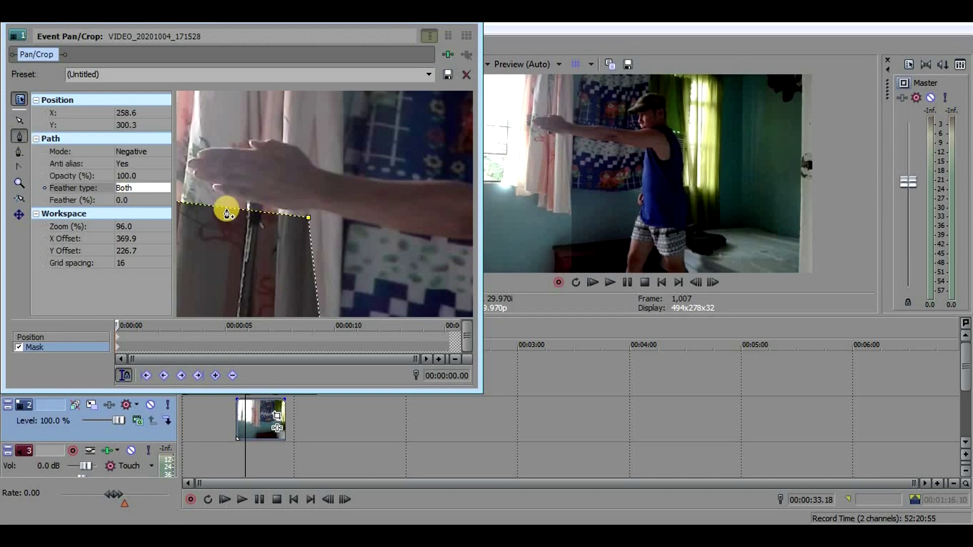
pyautogui.moveTo(297, 221); pyautogui.dragTo(274, 211)
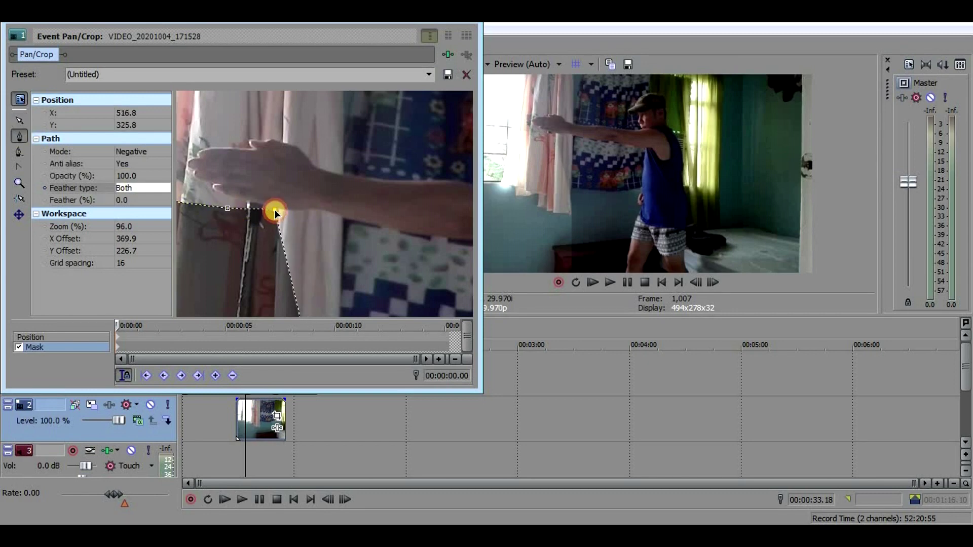
pyautogui.scroll(2, 207, 264)
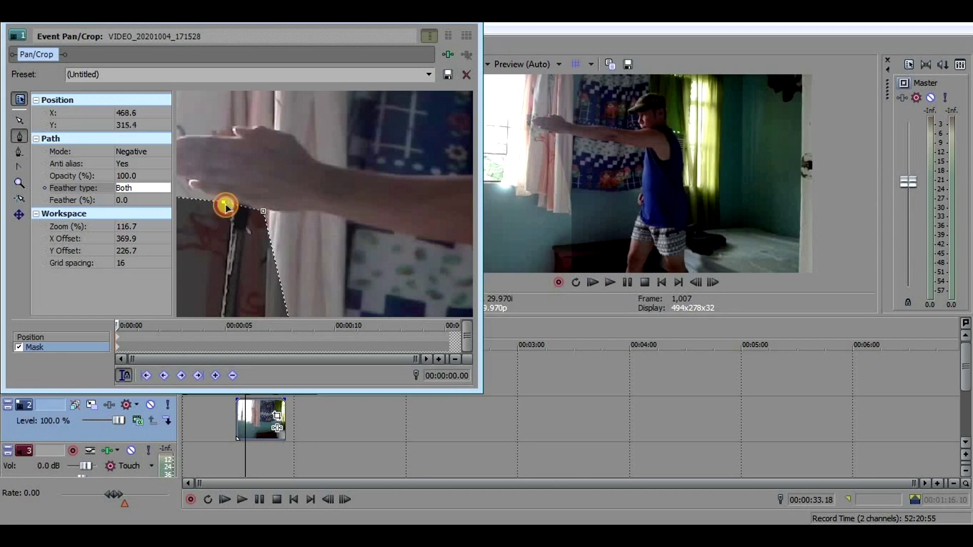
# - Advance to about 00:00:00.26 in the clip and reposition the mask points along the underside of the hand
pyautogui.click(711, 282)
pyautogui.click(711, 282)
pyautogui.click(712, 282)
pyautogui.scroll(2, 222, 205)
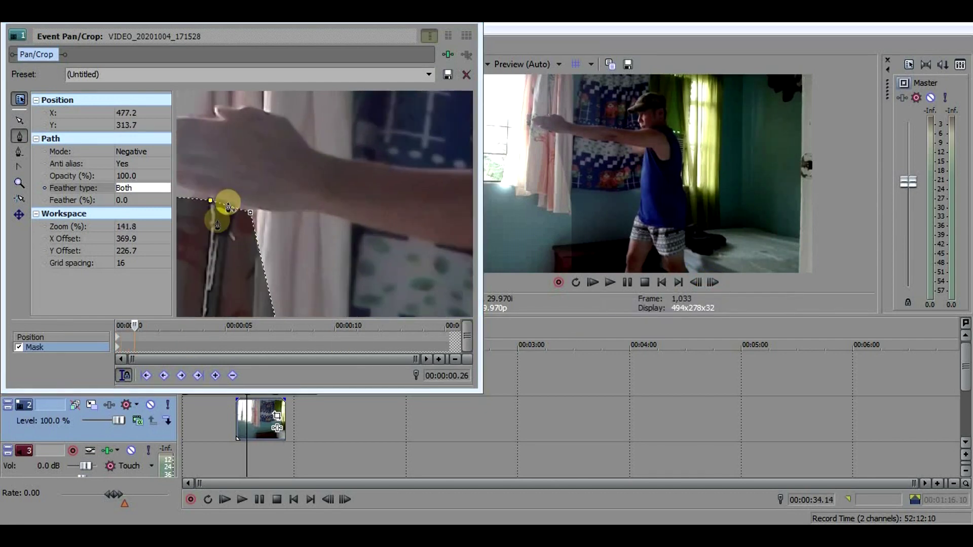
pyautogui.middleClick(199, 228)
pyautogui.scroll(3, 223, 223)
pyautogui.click(20, 136)
pyautogui.click(228, 222)
pyautogui.moveTo(228, 222); pyautogui.dragTo(228, 215)
pyautogui.click(281, 236)
# - Advance through the clip to 00:00:01.12, lowering the two upper mask points to follow the hand's lower edge
pyautogui.click(713, 281)
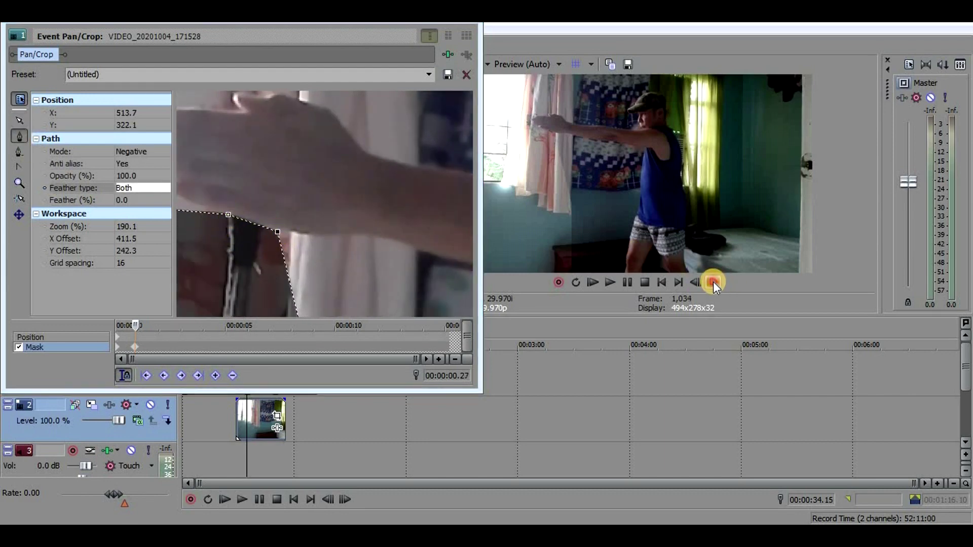
pyautogui.click(229, 217)
pyautogui.moveTo(228, 224); pyautogui.dragTo(269, 245)
pyautogui.click(712, 282)
pyautogui.click(712, 281)
pyautogui.click(712, 283)
pyautogui.click(712, 283)
pyautogui.click(712, 282)
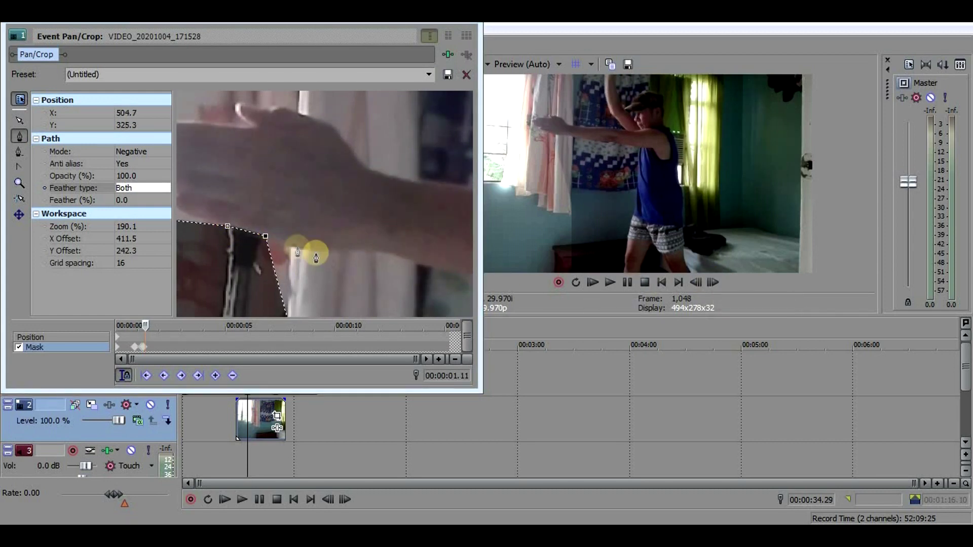
pyautogui.click(712, 283)
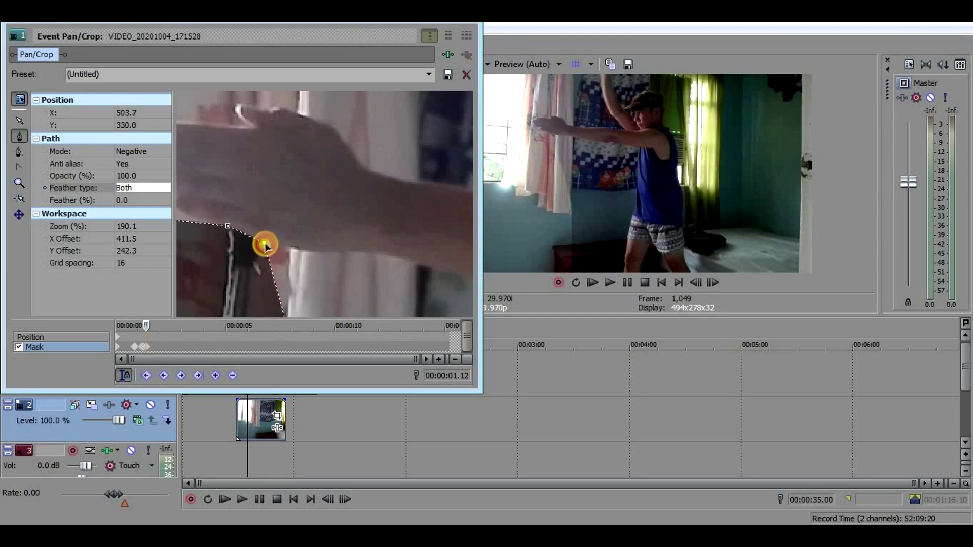
pyautogui.moveTo(229, 231); pyautogui.dragTo(230, 234)
# - Advance to 00:00:01.21 and adjust the mask point above the pole's tip to the hand's position
pyautogui.click(715, 281)
pyautogui.click(714, 280)
pyautogui.click(715, 281)
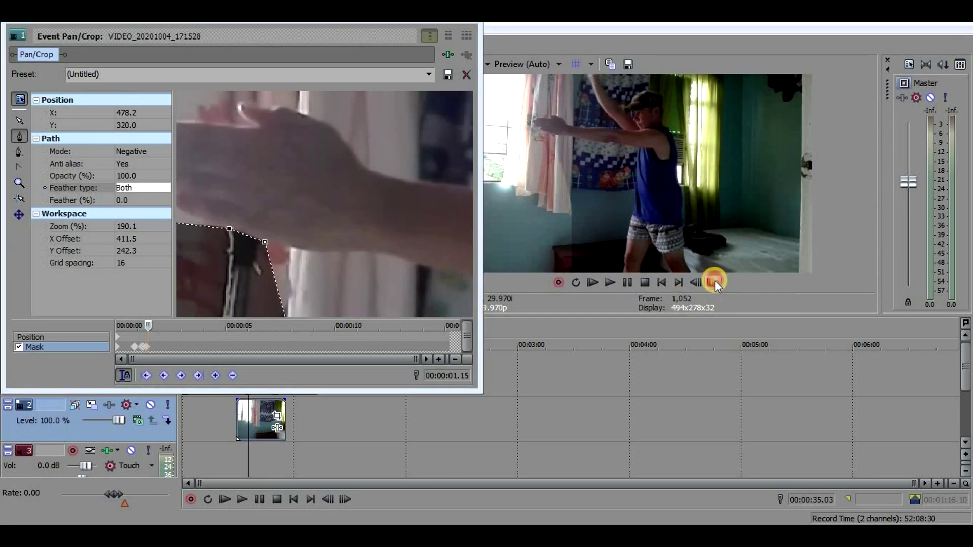
pyautogui.click(713, 281)
pyautogui.click(713, 281)
pyautogui.click(713, 281)
pyautogui.click(713, 280)
pyautogui.click(713, 281)
pyautogui.click(229, 232)
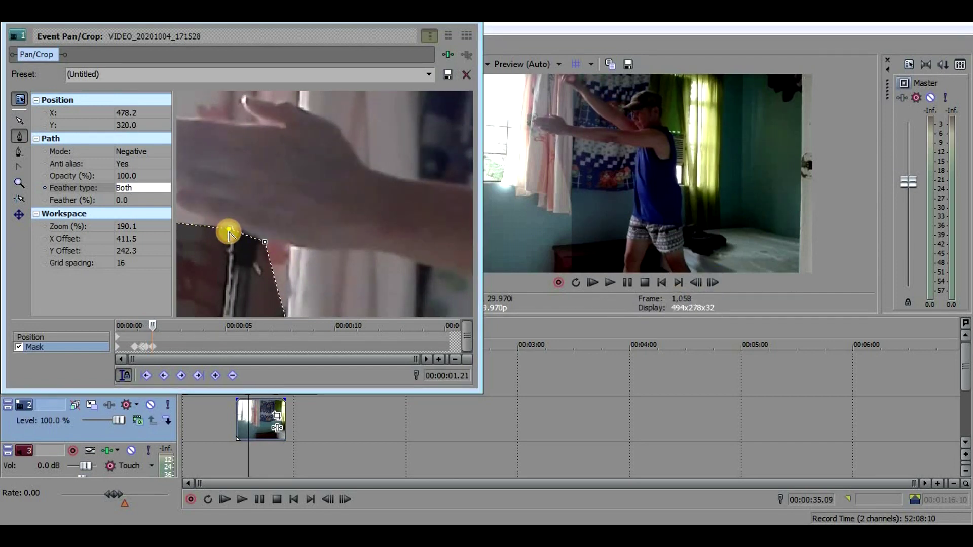
# - Raise the two upper mask points to match the hand in the frames around 00:00:01.25 and 00:00:01.26
pyautogui.click(712, 282)
pyautogui.click(231, 232)
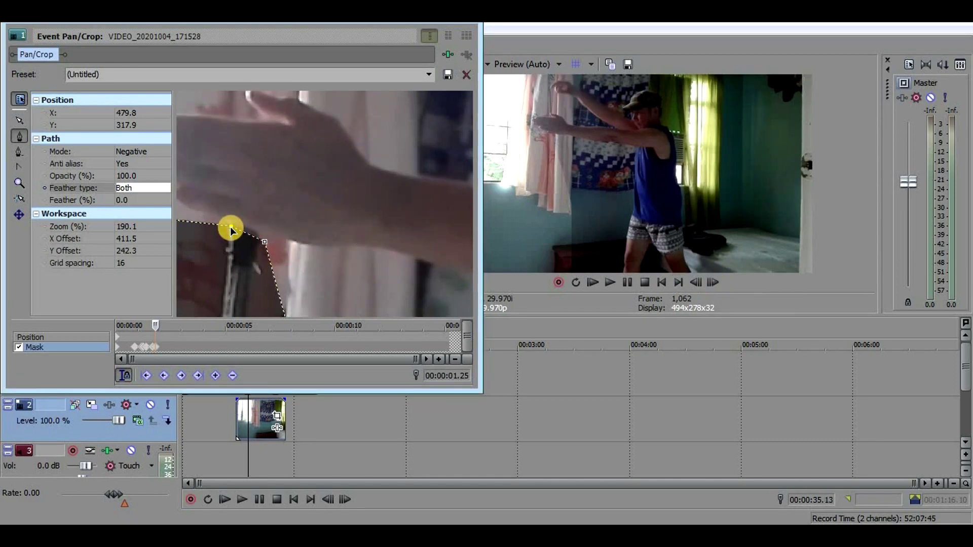
pyautogui.click(264, 242)
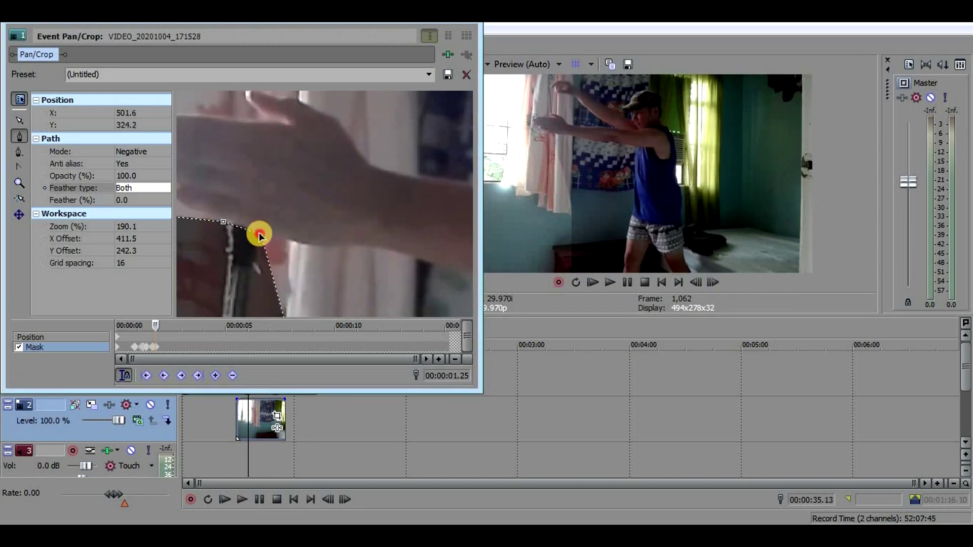
pyautogui.click(719, 284)
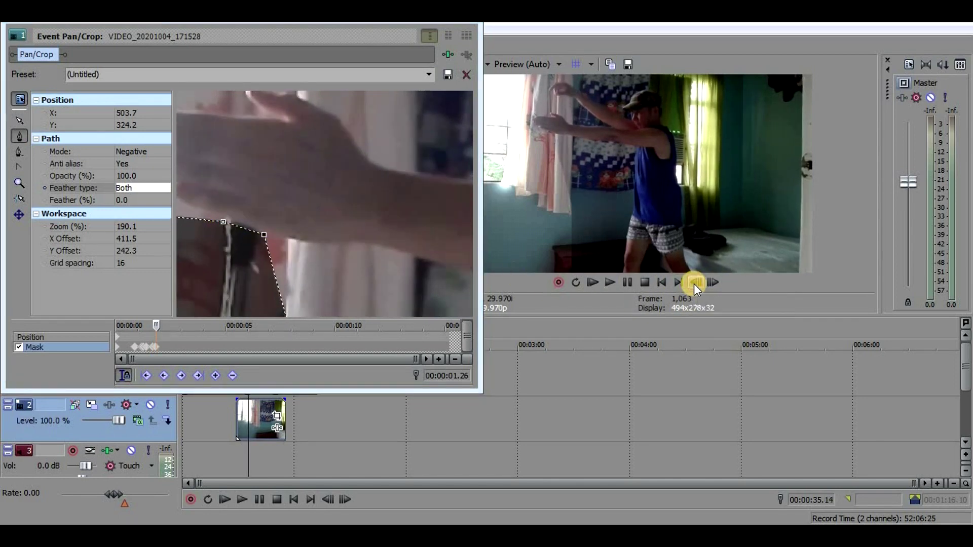
pyautogui.click(223, 222)
pyautogui.moveTo(266, 235); pyautogui.dragTo(266, 232)
# - Keep the upper mask points aligned under the hand at 00:00:01.28, 00:00:01.29 and 00:00:02.01
pyautogui.click(714, 281)
pyautogui.click(264, 233)
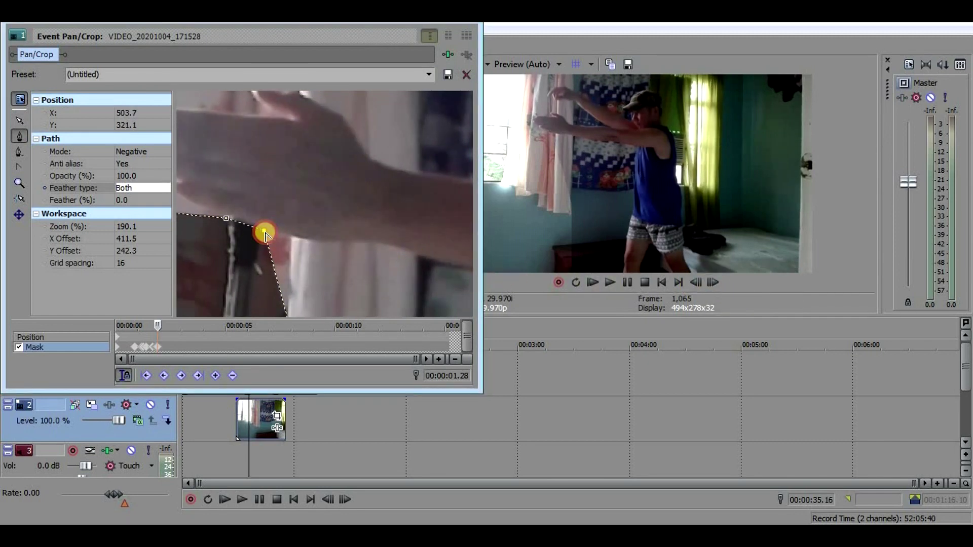
pyautogui.click(715, 285)
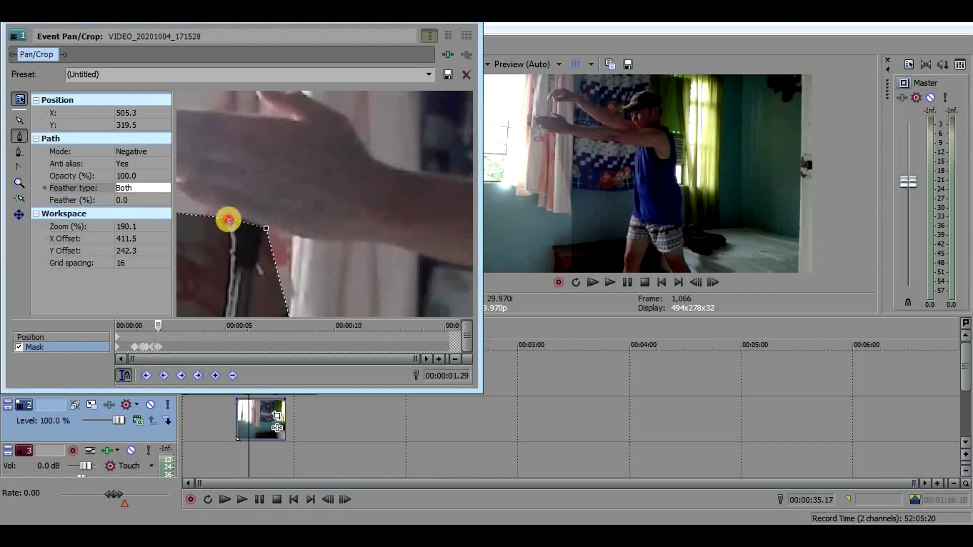
pyautogui.click(714, 282)
pyautogui.click(714, 282)
pyautogui.click(263, 223)
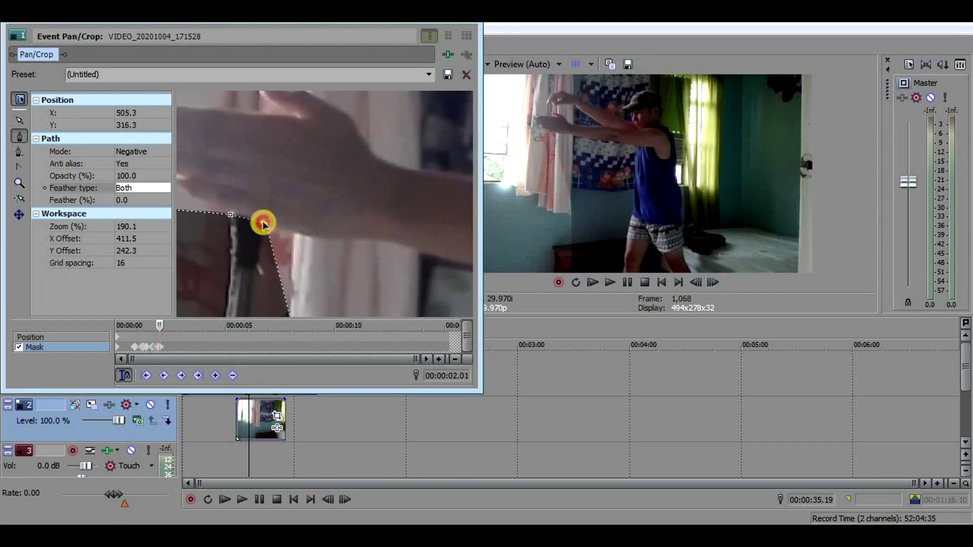
# - Realign the pole-tip and corner mask points with the hand in the frames up to 00:00:02.03
pyautogui.click(710, 282)
pyautogui.click(710, 281)
pyautogui.click(709, 282)
pyautogui.click(695, 281)
pyautogui.click(696, 282)
pyautogui.click(230, 218)
pyautogui.click(712, 284)
pyautogui.click(268, 226)
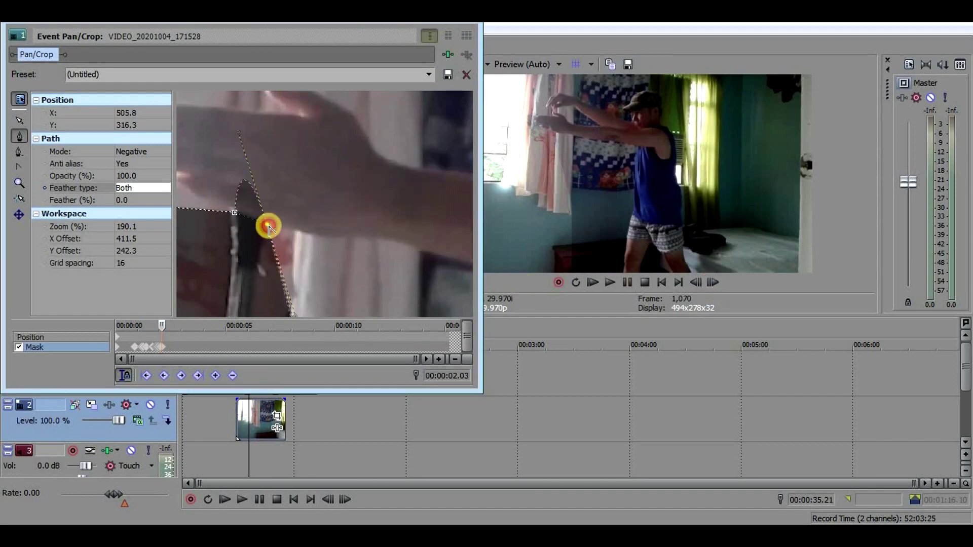
# - Refit the upper mask edge to the underside of the hand frame by frame through 00:00:02.08
pyautogui.click(713, 283)
pyautogui.click(232, 211)
pyautogui.click(714, 284)
pyautogui.click(265, 221)
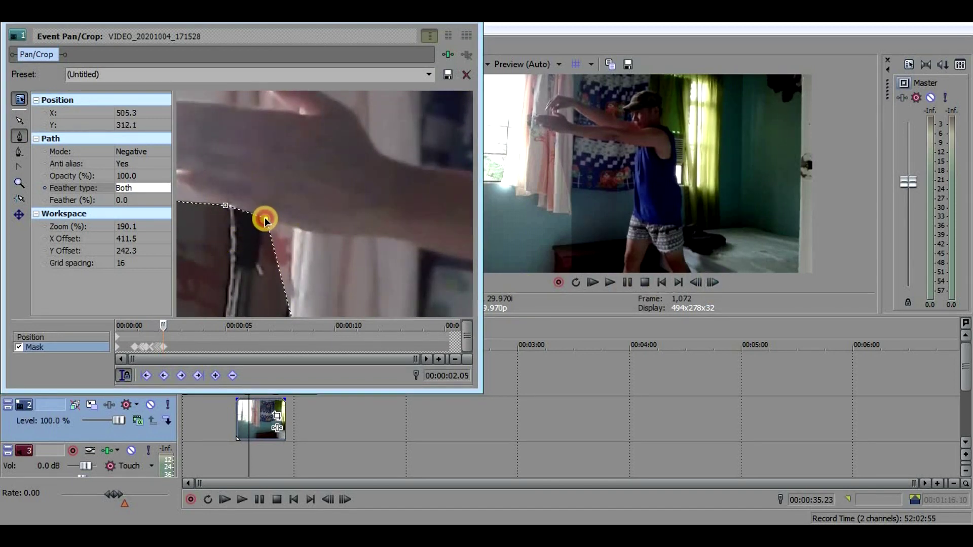
pyautogui.click(711, 281)
pyautogui.click(711, 281)
pyautogui.click(265, 219)
pyautogui.click(714, 283)
pyautogui.click(226, 208)
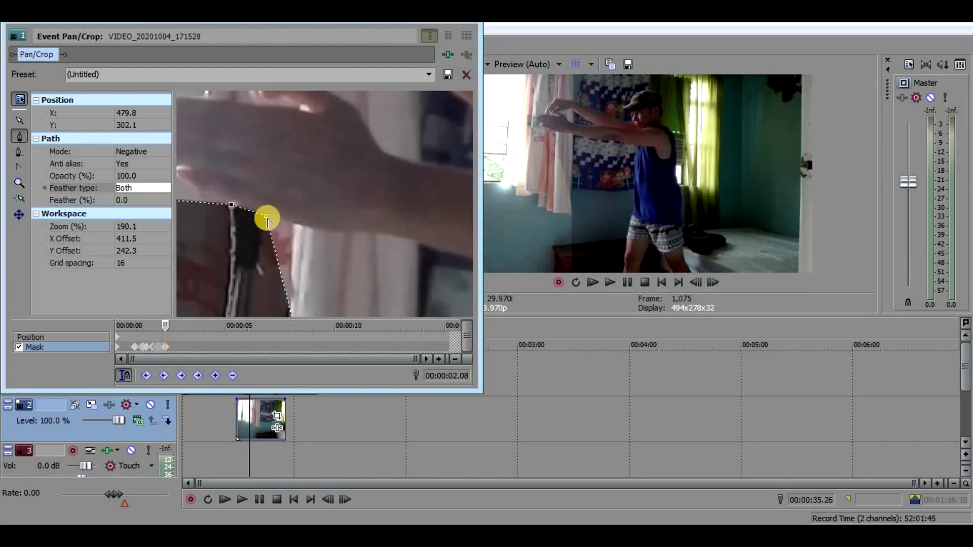
# - Advance to 00:00:02.14 and lower the two upper mask points slightly to follow the hand
pyautogui.click(710, 281)
pyautogui.click(709, 281)
pyautogui.click(709, 281)
pyautogui.click(710, 281)
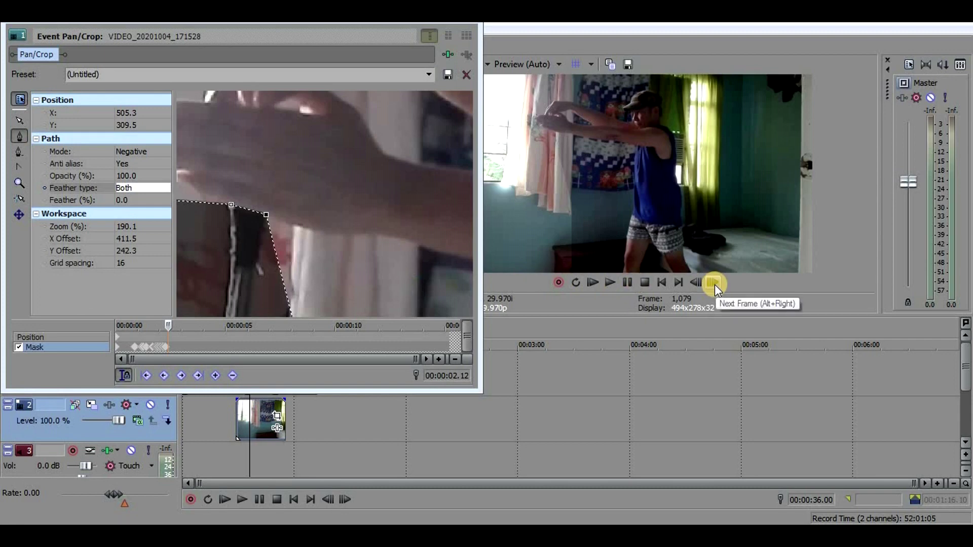
pyautogui.click(715, 284)
pyautogui.click(715, 284)
pyautogui.click(229, 208)
pyautogui.moveTo(230, 209); pyautogui.dragTo(231, 212)
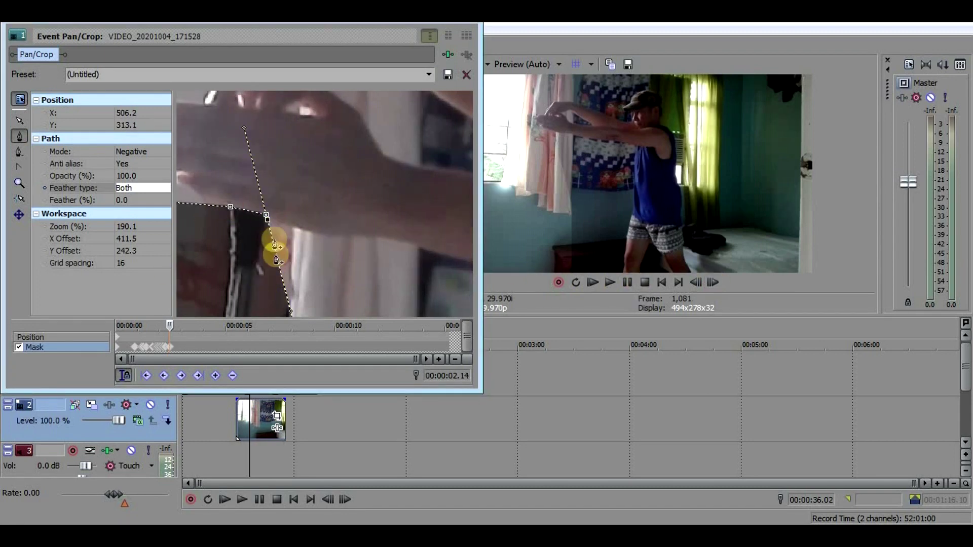
pyautogui.click(267, 215)
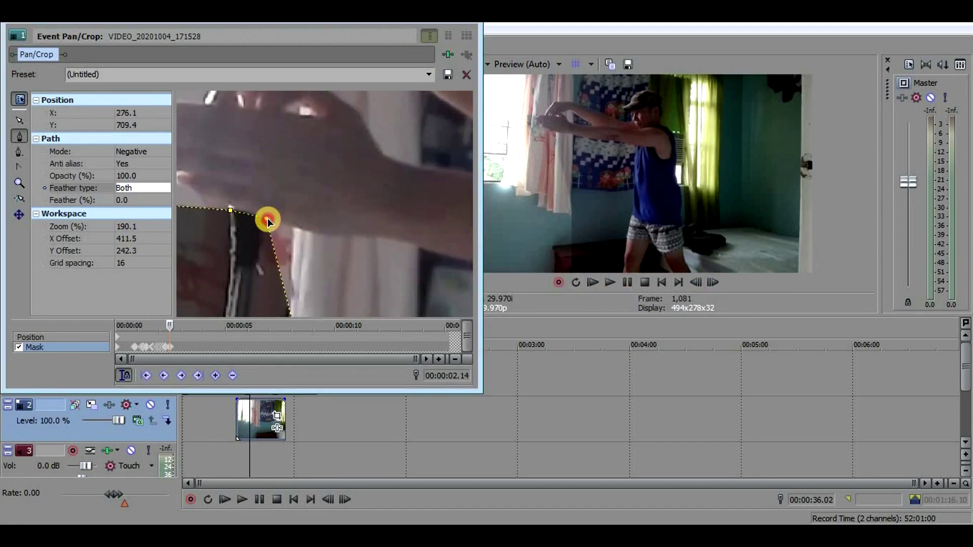
# - Undo the stray mask edit and realign the pole-tip and corner mask points with the hand through 00:00:02.16
pyautogui.click(352, 276)
pyautogui.hotkey('ctrl', 'z')
pyautogui.click(712, 283)
pyautogui.click(695, 282)
pyautogui.click(229, 209)
pyautogui.doubleClick(713, 282)
pyautogui.click(261, 218)
pyautogui.click(266, 219)
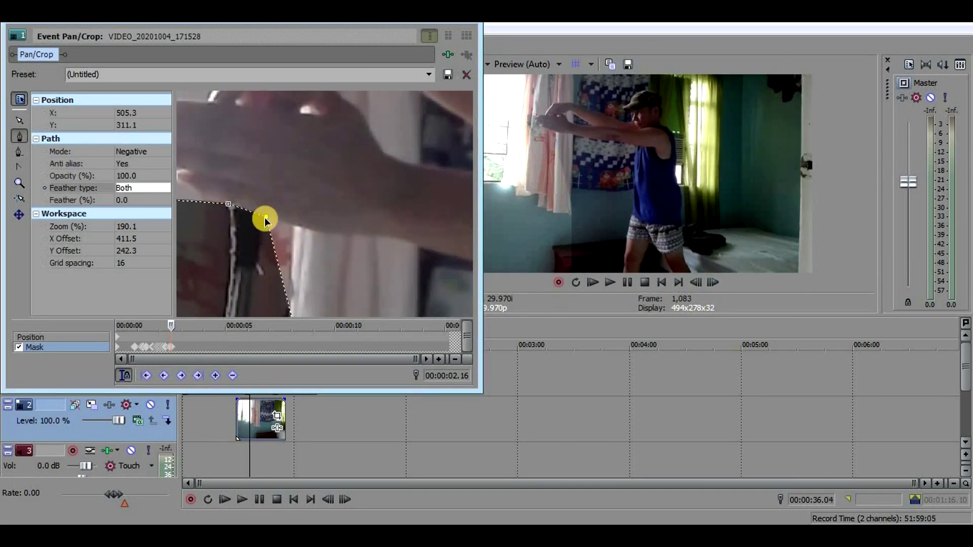
# - Refit the pole-tip and corner mask points to the underside of the hand frame by frame up to 00:00:02.23
pyautogui.click(712, 283)
pyautogui.moveTo(265, 216); pyautogui.dragTo(268, 214)
pyautogui.click(706, 284)
pyautogui.click(228, 205)
pyautogui.doubleClick(713, 282)
pyautogui.click(713, 282)
pyautogui.click(263, 220)
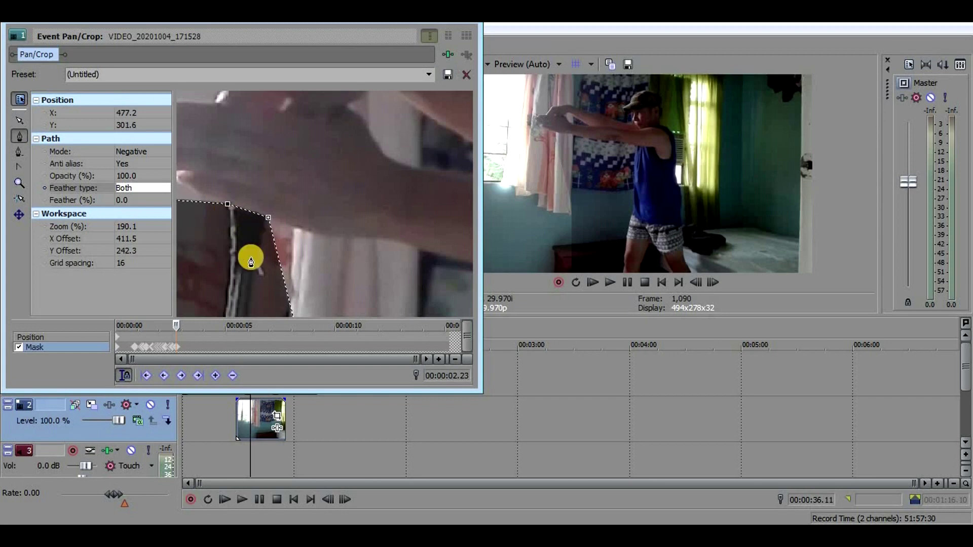
# - Lower the pole-tip and corner mask points to follow the descending hand up to 00:00:03.01
pyautogui.doubleClick(713, 282)
pyautogui.click(227, 204)
pyautogui.moveTo(269, 219)
pyautogui.mouseDown()
pyautogui.moveTo(266, 227)
pyautogui.moveTo(228, 221)
pyautogui.moveTo(273, 228)
pyautogui.mouseUp()
pyautogui.click(712, 282)
pyautogui.click(712, 283)
pyautogui.click(713, 282)
pyautogui.click(713, 282)
pyautogui.click(713, 282)
pyautogui.click(713, 282)
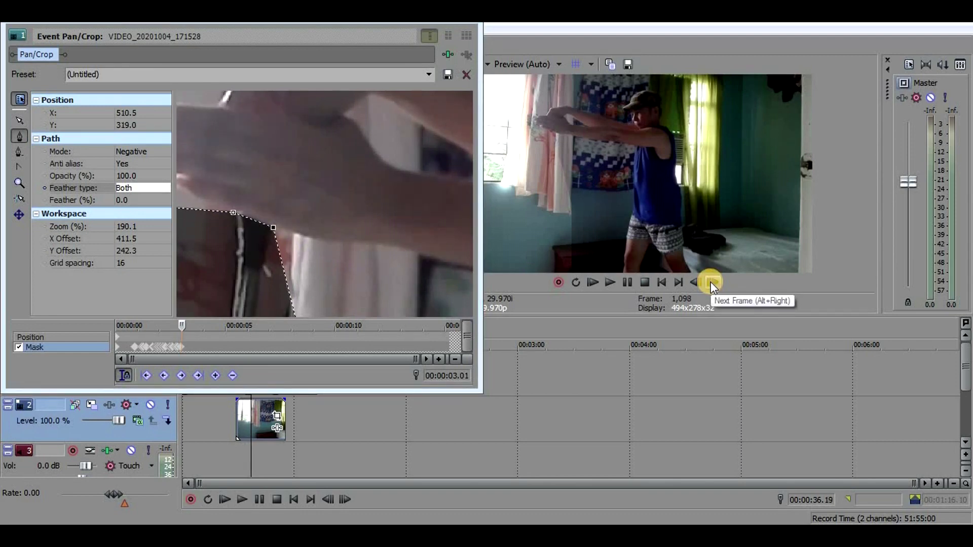
pyautogui.moveTo(273, 227)
pyautogui.mouseDown()
pyautogui.moveTo(235, 213)
pyautogui.moveTo(279, 236)
pyautogui.mouseUp()
# - Shift the pole-tip mask point down and right against the hand while advancing to 00:00:03.10
pyautogui.click(712, 283)
pyautogui.click(712, 283)
pyautogui.click(713, 283)
pyautogui.click(713, 283)
pyautogui.click(713, 283)
pyautogui.click(713, 283)
pyautogui.click(713, 283)
pyautogui.moveTo(239, 212); pyautogui.dragTo(247, 218)
pyautogui.click(713, 286)
pyautogui.click(713, 286)
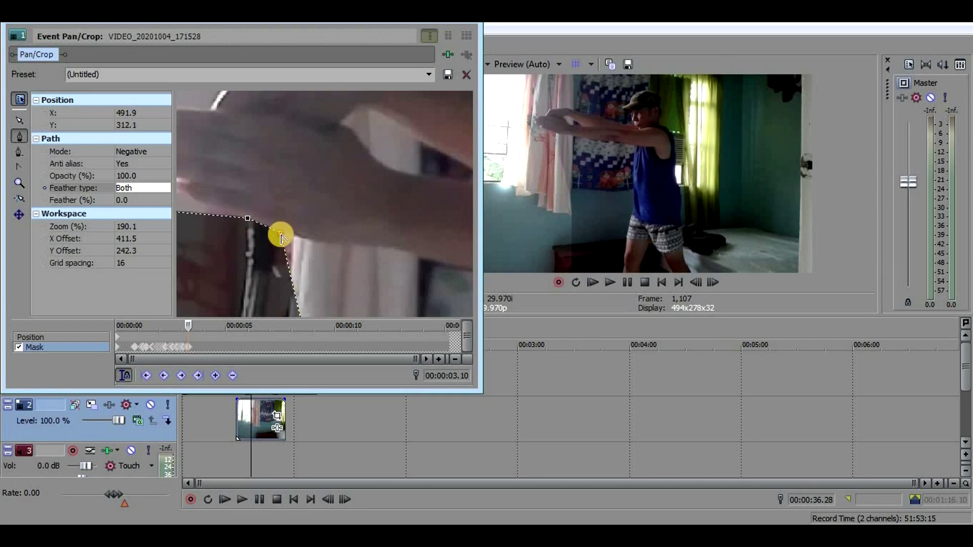
# - Lower both upper mask points in the frames just after 00:00:03.10 to match the hand's lower edge
pyautogui.click(714, 283)
pyautogui.click(713, 283)
pyautogui.click(713, 283)
pyautogui.click(243, 231)
pyautogui.click(245, 242)
pyautogui.click(709, 281)
pyautogui.click(709, 281)
pyautogui.moveTo(250, 226); pyautogui.dragTo(269, 248)
# - Step through to 00:00:03.25, readjusting the pole-tip mask point under the hand along the way
pyautogui.click(712, 284)
pyautogui.click(712, 284)
pyautogui.click(712, 284)
pyautogui.click(711, 283)
pyautogui.click(712, 282)
pyautogui.click(246, 225)
pyautogui.click(712, 282)
pyautogui.click(713, 283)
pyautogui.click(712, 282)
pyautogui.click(711, 281)
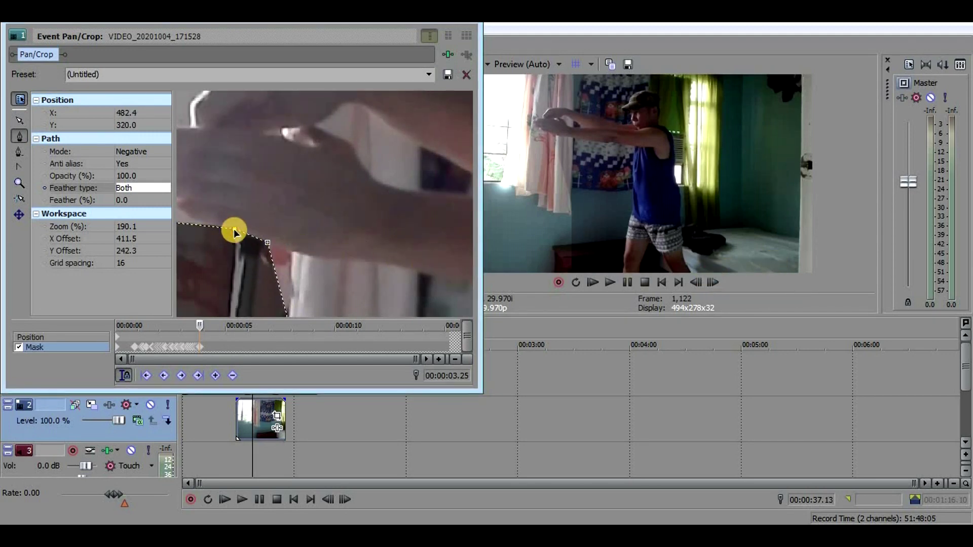
# - At 00:00:03.26, lower the pole-tip mask point slightly and move the corner point inward under the hand
pyautogui.click(712, 283)
pyautogui.click(234, 234)
pyautogui.moveTo(229, 237); pyautogui.dragTo(231, 235)
pyautogui.moveTo(268, 243); pyautogui.dragTo(261, 243)
pyautogui.click(231, 234)
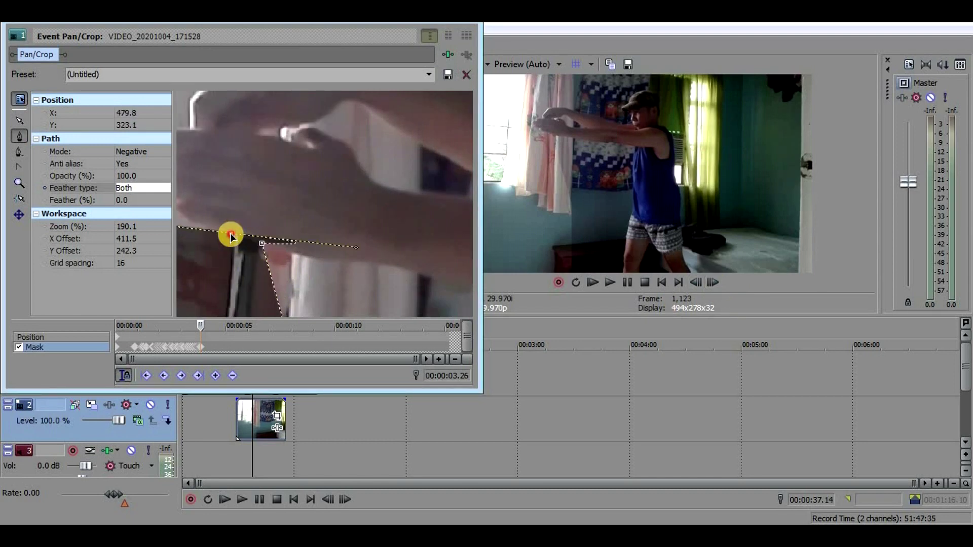
# - Advance several frames past 00:00:03.26 and realign the corner and pole-tip mask points with the hand
pyautogui.click(713, 282)
pyautogui.click(713, 282)
pyautogui.click(715, 284)
pyautogui.click(716, 283)
pyautogui.click(715, 283)
pyautogui.click(715, 284)
pyautogui.click(716, 283)
pyautogui.click(261, 243)
pyautogui.moveTo(256, 259); pyautogui.dragTo(231, 233)
# - Advance to 00:00:04.11 and reposition the pole-tip mask point along the underside of the hand
pyautogui.click(712, 281)
pyautogui.click(712, 282)
pyautogui.click(713, 283)
pyautogui.click(713, 282)
pyautogui.click(712, 282)
pyautogui.click(712, 282)
pyautogui.click(713, 282)
pyautogui.click(712, 282)
pyautogui.click(229, 231)
pyautogui.moveTo(229, 232); pyautogui.dragTo(227, 234)
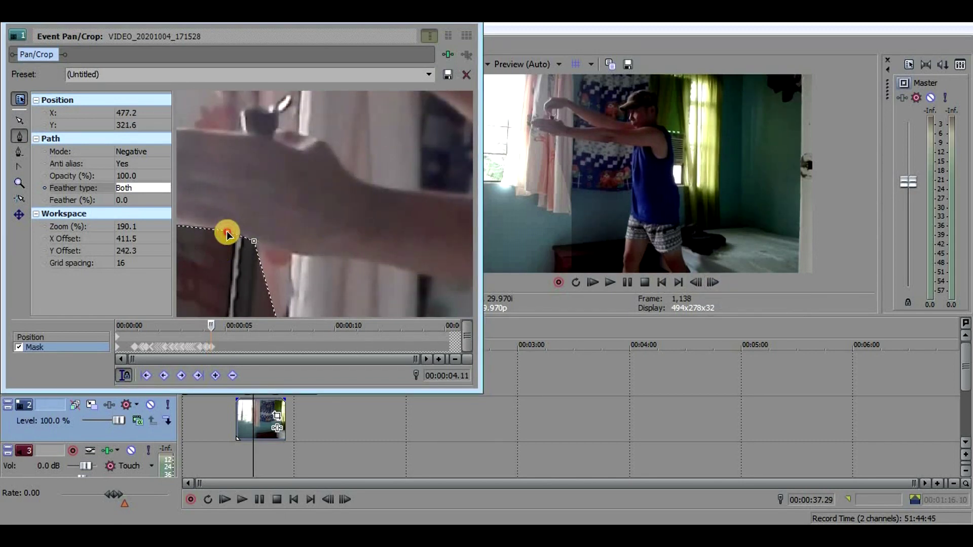
# - Move the pole-tip and corner mask points right with the pole, refitting them under the hand through 00:00:04.18
pyautogui.click(713, 282)
pyautogui.click(713, 282)
pyautogui.click(712, 282)
pyautogui.click(712, 282)
pyautogui.click(229, 234)
pyautogui.moveTo(235, 233); pyautogui.dragTo(264, 246)
pyautogui.moveTo(257, 191); pyautogui.dragTo(261, 233)
pyautogui.click(712, 282)
pyautogui.click(712, 283)
pyautogui.click(237, 233)
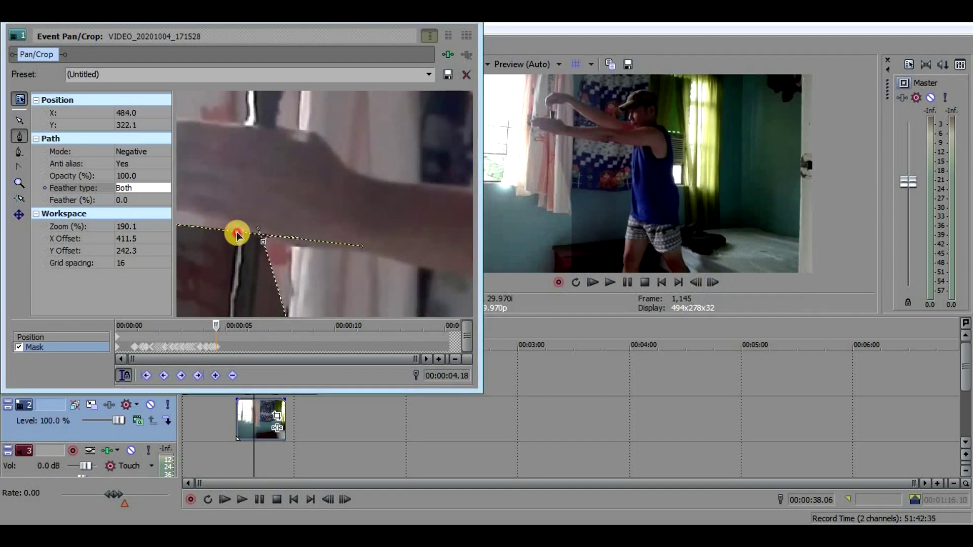
pyautogui.click(263, 245)
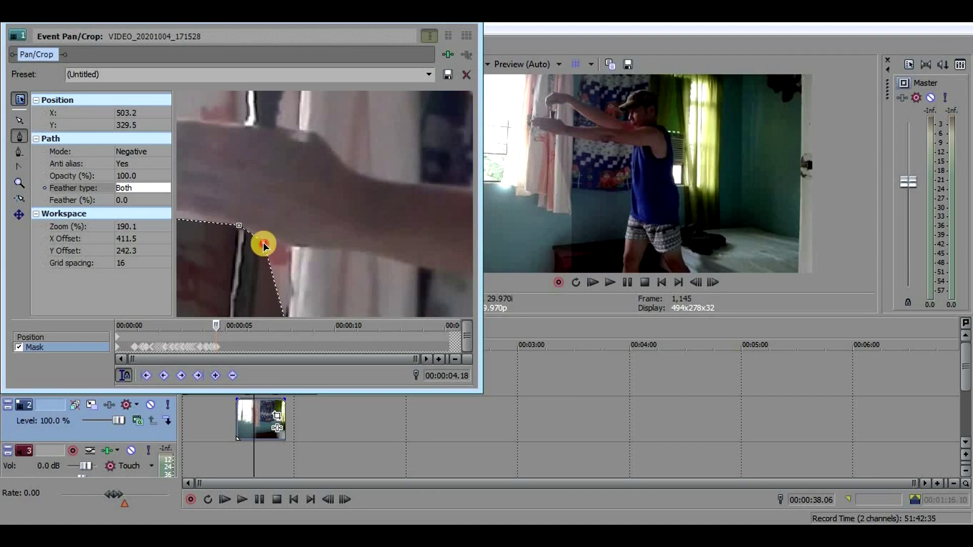
# - Advance a few frames past 00:00:04.18 and raise both upper mask points to the rising hand
pyautogui.click(708, 283)
pyautogui.click(708, 283)
pyautogui.click(708, 283)
pyautogui.click(708, 283)
pyautogui.click(708, 283)
pyautogui.click(238, 227)
pyautogui.moveTo(238, 221); pyautogui.dragTo(259, 231)
# - Advance frame by frame to 00:00:05.07, keeping the corner mask point on the hand's lower edge
pyautogui.click(712, 282)
pyautogui.click(713, 283)
pyautogui.click(712, 282)
pyautogui.click(708, 282)
pyautogui.click(709, 282)
pyautogui.click(709, 282)
pyautogui.click(708, 282)
pyautogui.click(709, 282)
pyautogui.click(709, 282)
pyautogui.click(708, 282)
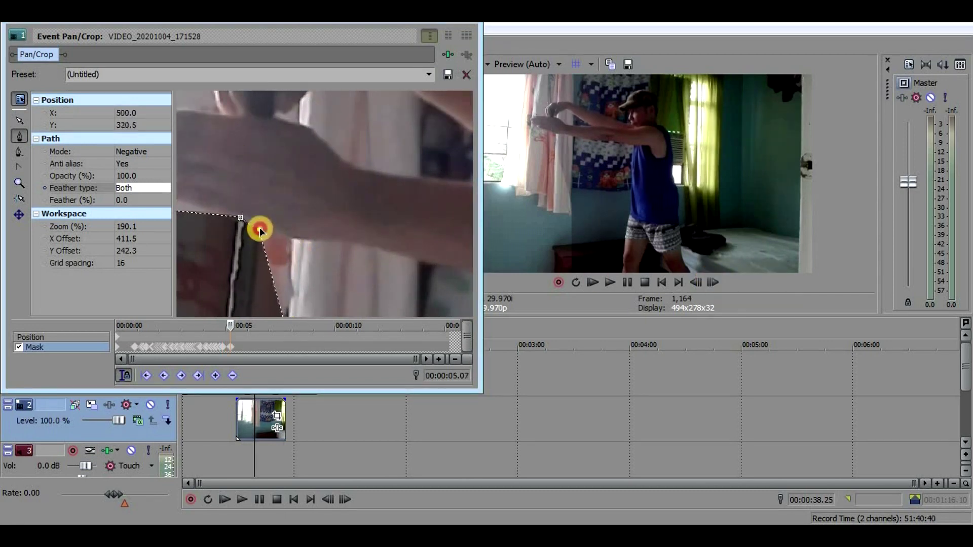
# - Raise the pole-tip mask point and realign the corner point with the hand through 00:00:05.11
pyautogui.click(712, 282)
pyautogui.click(712, 283)
pyautogui.moveTo(240, 218); pyautogui.dragTo(236, 212)
pyautogui.click(709, 282)
pyautogui.click(708, 283)
pyautogui.click(262, 226)
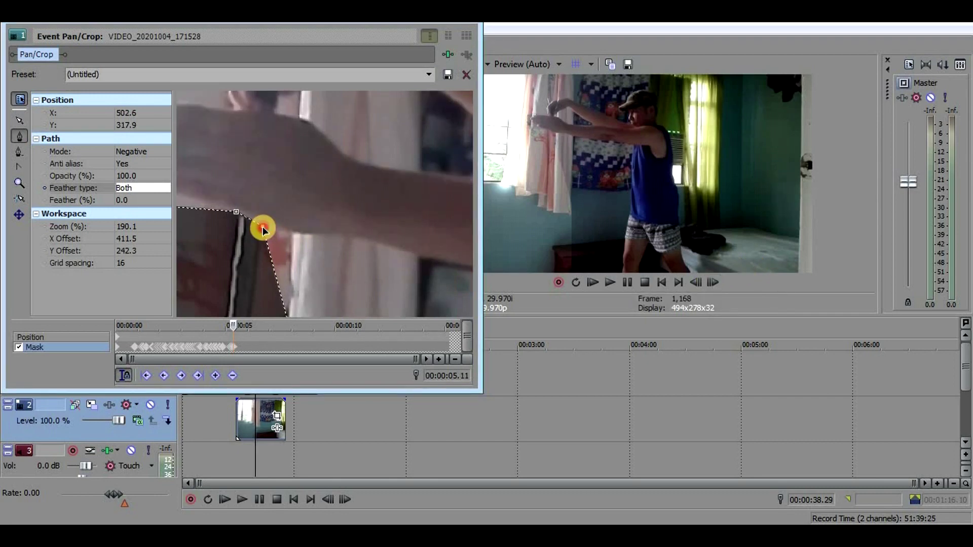
# - Move the corner and pole-tip mask points outward with the pole in the frames following 00:00:05.11
pyautogui.click(712, 283)
pyautogui.click(267, 221)
pyautogui.click(715, 283)
pyautogui.click(715, 282)
pyautogui.click(714, 283)
pyautogui.click(715, 283)
pyautogui.click(715, 283)
pyautogui.moveTo(267, 225); pyautogui.dragTo(244, 212)
# - Step back to correct the corner mask point, and refit the pole-tip point under the hand at 00:00:05.23
pyautogui.click(712, 282)
pyautogui.click(713, 283)
pyautogui.click(713, 282)
pyautogui.click(695, 283)
pyautogui.click(694, 284)
pyautogui.click(270, 225)
pyautogui.click(713, 282)
pyautogui.click(244, 214)
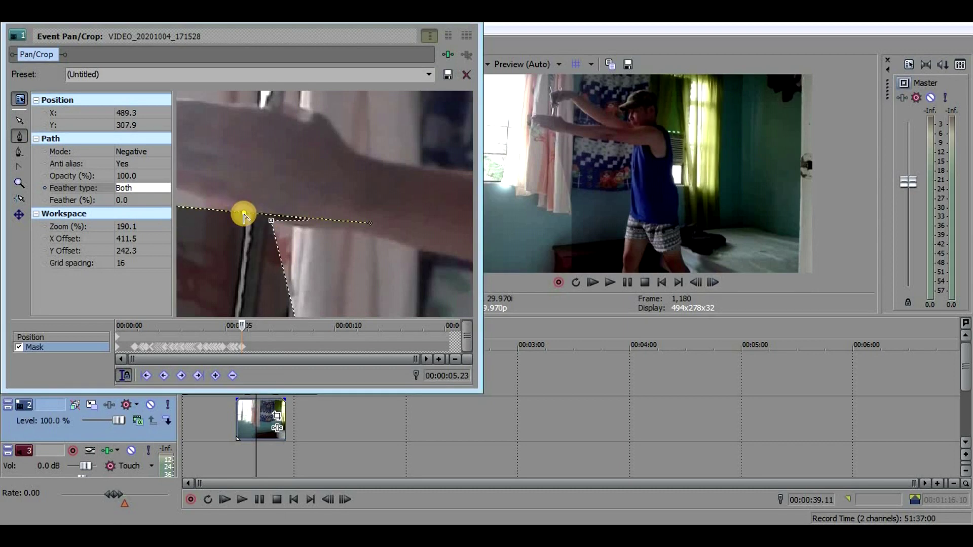
# - Raise both upper mask points after 00:00:05.23 and fine-tune the pole-tip point a few frames further on
pyautogui.click(713, 282)
pyautogui.click(712, 282)
pyautogui.moveTo(272, 220); pyautogui.dragTo(244, 203)
pyautogui.click(712, 283)
pyautogui.click(712, 282)
pyautogui.click(712, 282)
pyautogui.click(712, 282)
pyautogui.click(713, 282)
pyautogui.click(713, 283)
pyautogui.moveTo(243, 205)
pyautogui.mouseDown()
pyautogui.moveTo(271, 212)
pyautogui.moveTo(244, 206)
pyautogui.mouseUp()
# - Advance past 00:00:06.08, nudging the pole-tip mask point left to follow the hand's lower edge
pyautogui.doubleClick(715, 282)
pyautogui.click(716, 282)
pyautogui.doubleClick(713, 282)
pyautogui.click(712, 282)
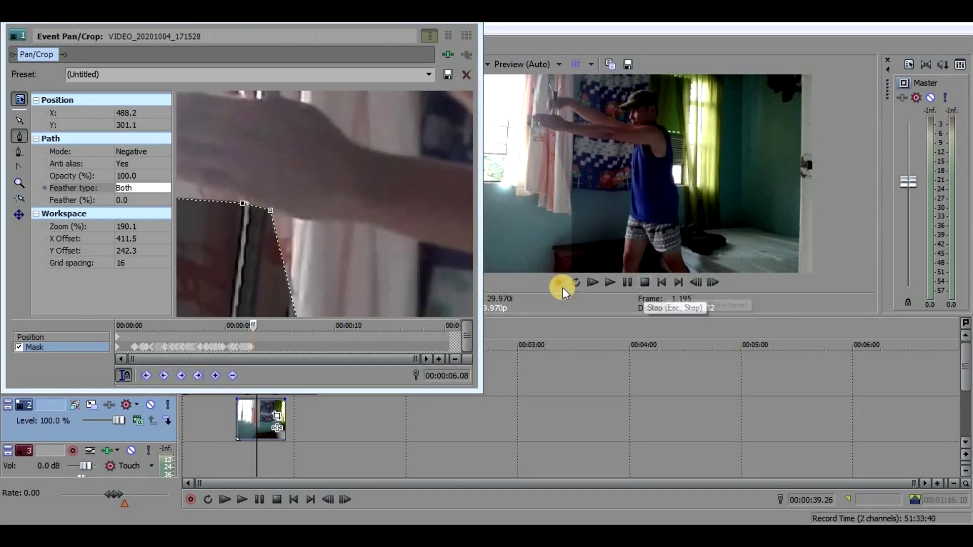
pyautogui.click(243, 205)
pyautogui.click(713, 282)
pyautogui.moveTo(241, 203); pyautogui.dragTo(238, 202)
# - Lower the pole-tip and corner mask points to fit beneath the hand at 00:00:06.12
pyautogui.click(714, 282)
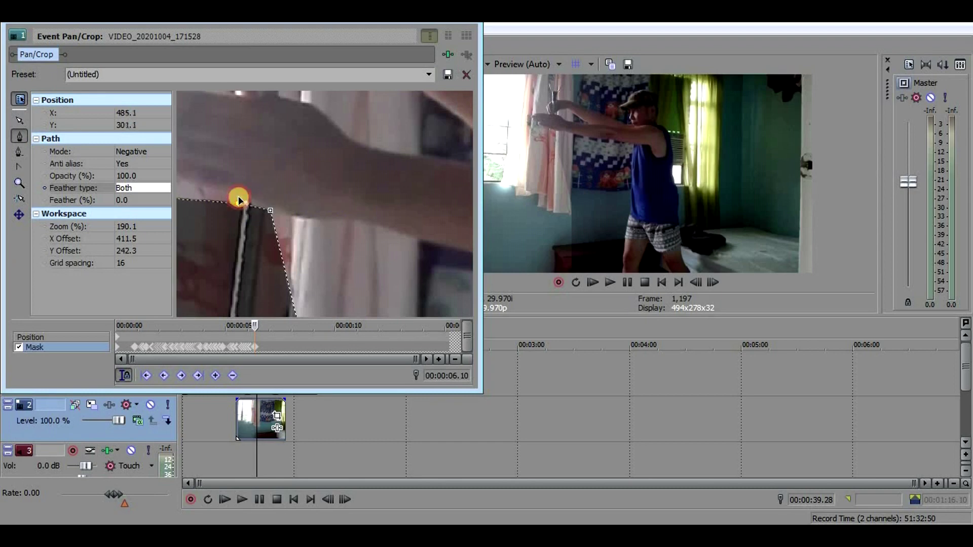
pyautogui.doubleClick(714, 283)
pyautogui.click(240, 198)
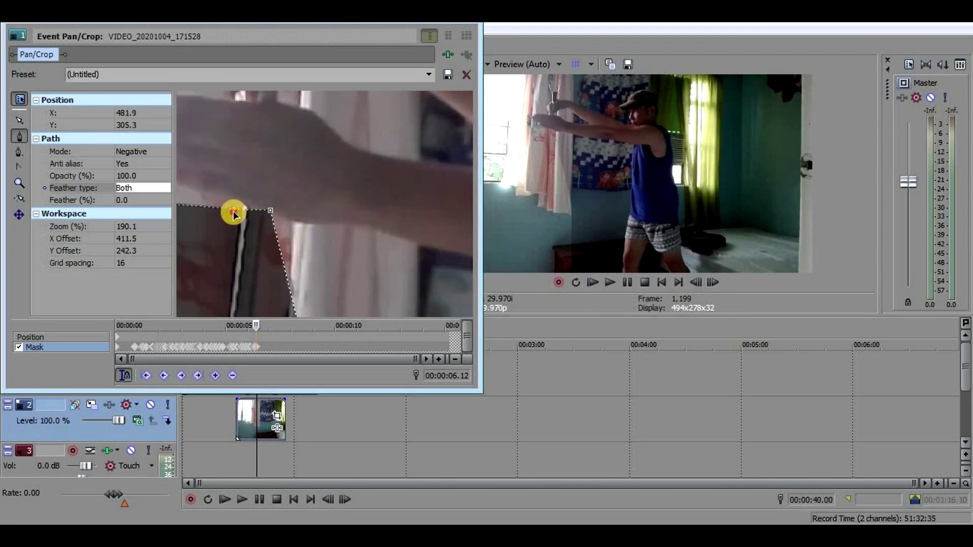
pyautogui.moveTo(272, 215)
pyautogui.mouseDown()
pyautogui.moveTo(269, 232)
pyautogui.moveTo(267, 215)
pyautogui.moveTo(240, 209)
pyautogui.moveTo(266, 218)
pyautogui.mouseUp()
# - Advance frame by frame to 00:00:06.17, realigning the pole-tip mask point with the underside of the hand
pyautogui.hotkey('alt', 'Right')
pyautogui.click(715, 281)
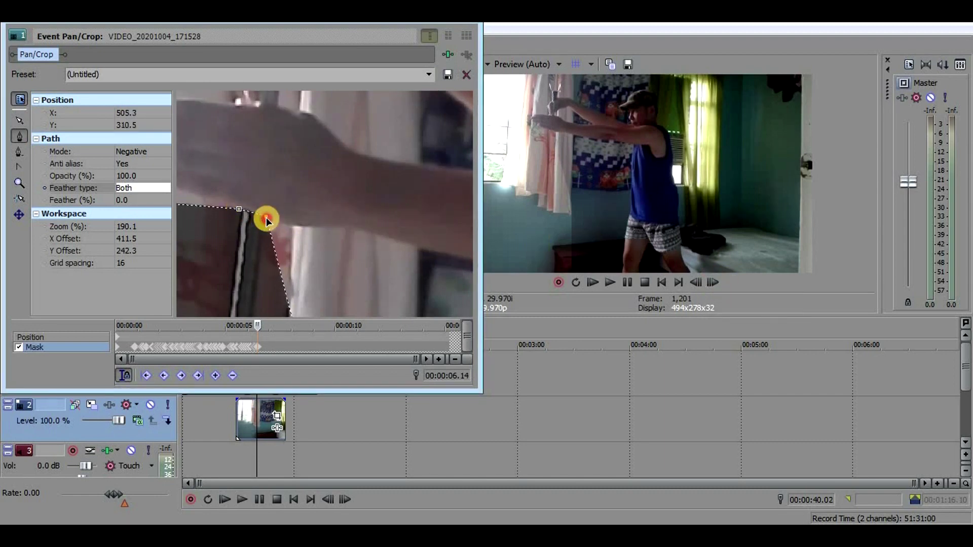
pyautogui.click(716, 283)
pyautogui.click(239, 211)
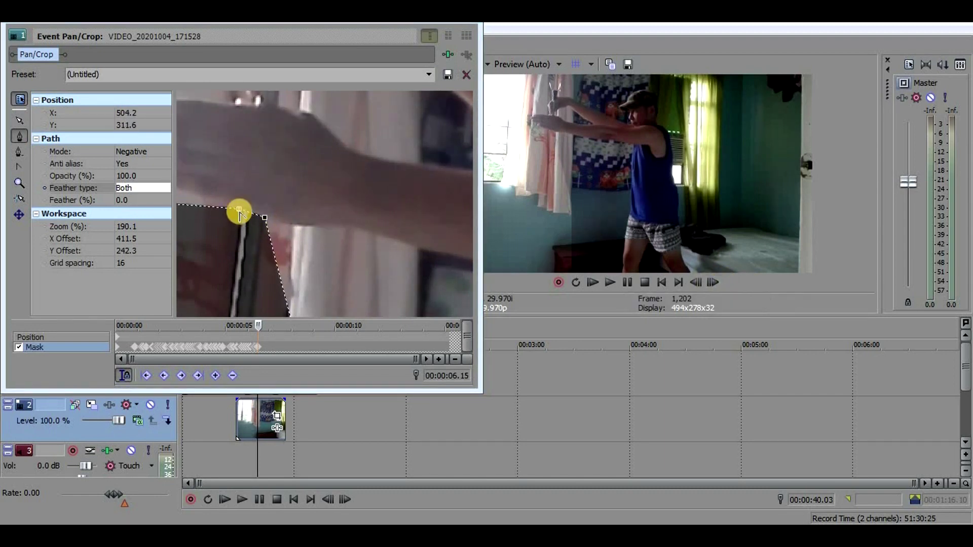
pyautogui.click(715, 282)
pyautogui.click(714, 282)
pyautogui.click(241, 211)
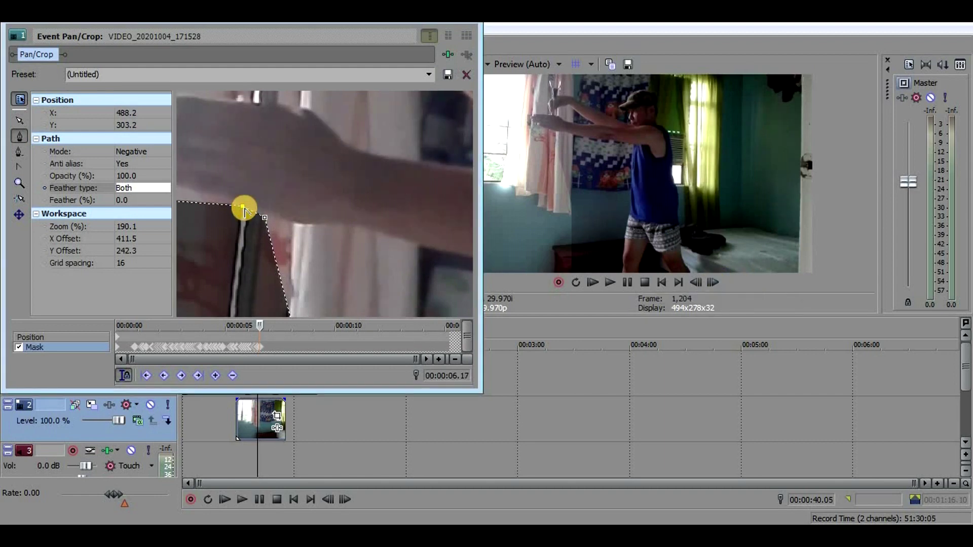
# - Zoom in on the hand and fine-tune the corner and pole-tip mask points along its lower edge at 00:00:06.17
pyautogui.scroll(-3, 219, 205)
pyautogui.scroll(4, 219, 205)
pyautogui.moveTo(256, 220); pyautogui.dragTo(258, 218)
pyautogui.click(231, 207)
# - Advance three frames to 00:00:06.20 and realign the upper mask points with the underside of the hand
pyautogui.click(711, 282)
pyautogui.click(711, 283)
pyautogui.click(711, 283)
pyautogui.moveTo(224, 202); pyautogui.dragTo(256, 235)
pyautogui.scroll(-2, 207, 235)
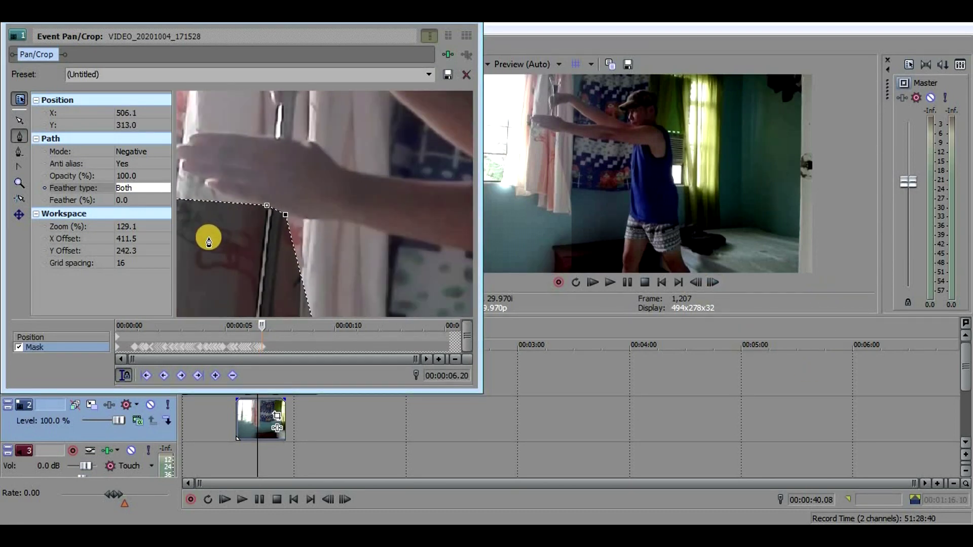
# - Realign the pole-tip and corner mask points beneath the hand at 00:00:06.21 and over the two following frames
pyautogui.click(710, 282)
pyautogui.click(243, 215)
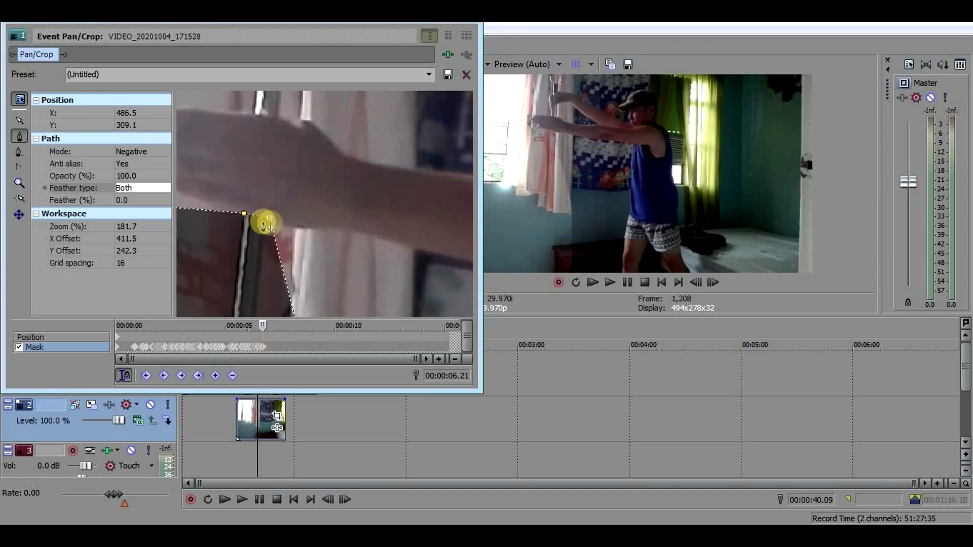
pyautogui.moveTo(266, 246)
pyautogui.mouseDown()
pyautogui.moveTo(269, 223)
pyautogui.moveTo(243, 215)
pyautogui.moveTo(270, 226)
pyautogui.moveTo(245, 220)
pyautogui.moveTo(257, 254)
pyautogui.moveTo(272, 236)
pyautogui.mouseUp()
pyautogui.click(712, 285)
pyautogui.click(712, 285)
pyautogui.click(271, 223)
# - Advance to 00:00:06.29 and lower the pole-tip mask point to the hand's lower edge
pyautogui.click(714, 282)
pyautogui.click(713, 282)
pyautogui.click(713, 284)
pyautogui.click(713, 284)
pyautogui.click(709, 284)
pyautogui.click(708, 284)
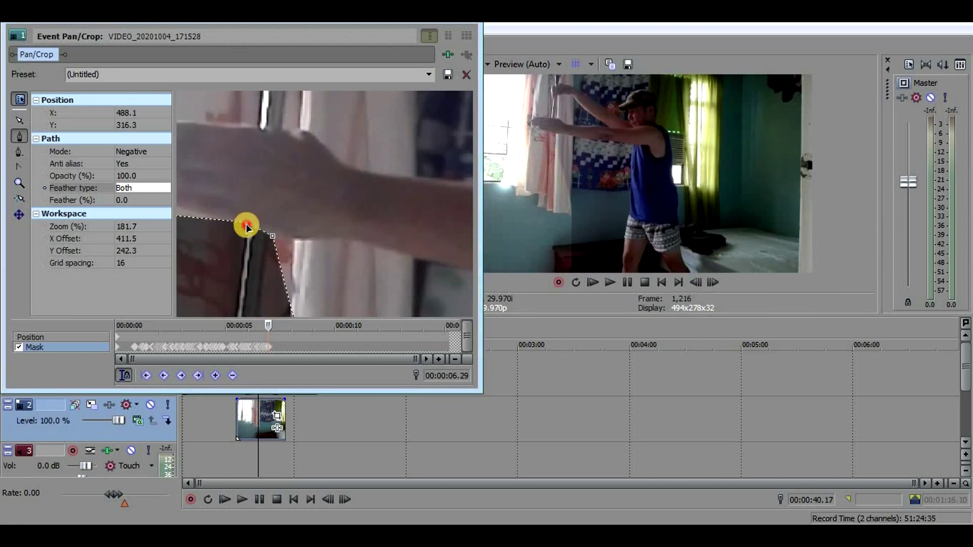
# - Continue frame by frame to 00:00:07.09, raising the corner mask point to follow the hand upward
pyautogui.click(710, 284)
pyautogui.click(709, 284)
pyautogui.moveTo(273, 237)
pyautogui.mouseDown()
pyautogui.moveTo(271, 244)
pyautogui.moveTo(246, 223)
pyautogui.moveTo(273, 231)
pyautogui.moveTo(248, 212)
pyautogui.moveTo(267, 234)
pyautogui.moveTo(270, 226)
pyautogui.mouseUp()
pyautogui.click(270, 239)
pyautogui.click(713, 282)
pyautogui.click(712, 282)
pyautogui.click(713, 282)
pyautogui.click(712, 282)
pyautogui.click(712, 283)
pyautogui.click(713, 283)
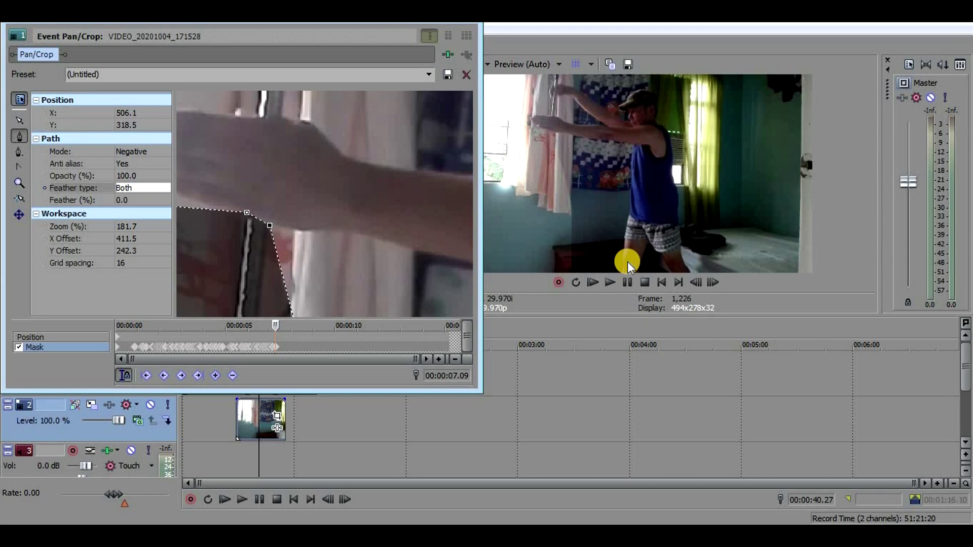
# - Advance to 00:00:07.17 and raise the corner mask point to meet the underside of the wrist
pyautogui.click(713, 282)
pyautogui.click(713, 283)
pyautogui.click(713, 282)
pyautogui.click(713, 282)
pyautogui.click(712, 283)
pyautogui.click(713, 282)
pyautogui.click(712, 282)
pyautogui.click(712, 282)
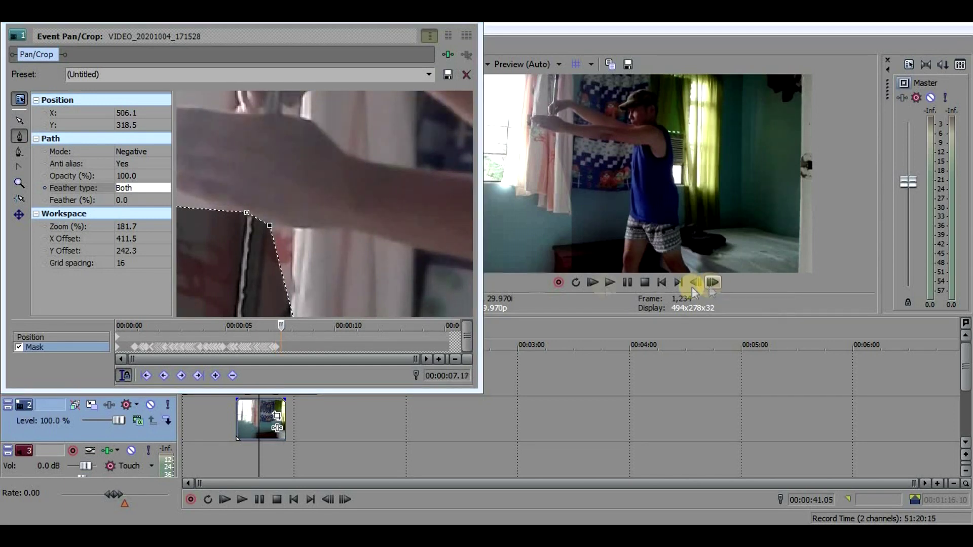
pyautogui.moveTo(273, 228)
pyautogui.mouseDown()
pyautogui.moveTo(243, 229)
pyautogui.moveTo(272, 225)
pyautogui.moveTo(245, 213)
pyautogui.moveTo(274, 220)
pyautogui.moveTo(248, 207)
pyautogui.moveTo(273, 212)
pyautogui.mouseUp()
# - Step through the frames to 00:00:08.03, shifting the pole-tip mask point right to stay over the pole under the hand
pyautogui.click(709, 281)
pyautogui.click(710, 281)
pyautogui.click(709, 281)
pyautogui.click(713, 281)
pyautogui.click(713, 281)
pyautogui.click(712, 282)
pyautogui.click(713, 282)
pyautogui.click(713, 282)
pyautogui.click(713, 282)
pyautogui.click(713, 283)
pyautogui.click(713, 283)
pyautogui.click(711, 282)
pyautogui.click(711, 281)
pyautogui.click(711, 281)
pyautogui.click(711, 281)
pyautogui.moveTo(273, 211)
pyautogui.mouseDown()
pyautogui.moveTo(282, 217)
pyautogui.moveTo(250, 202)
pyautogui.moveTo(258, 207)
pyautogui.mouseUp()
pyautogui.click(713, 284)
pyautogui.click(713, 283)
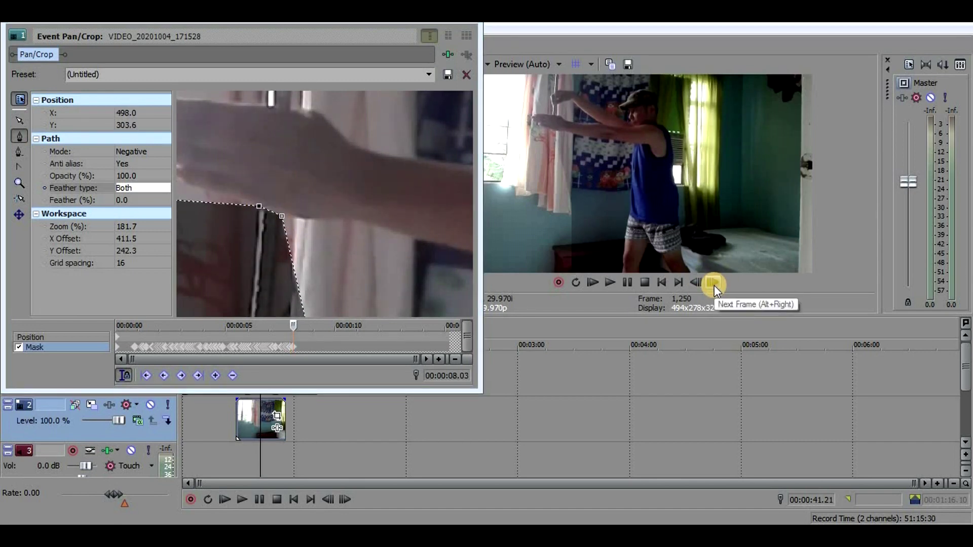
# - Advance to 00:00:08.08, lowering the pole-tip and corner mask points as the hand drops
pyautogui.click(713, 284)
pyautogui.click(713, 284)
pyautogui.click(259, 208)
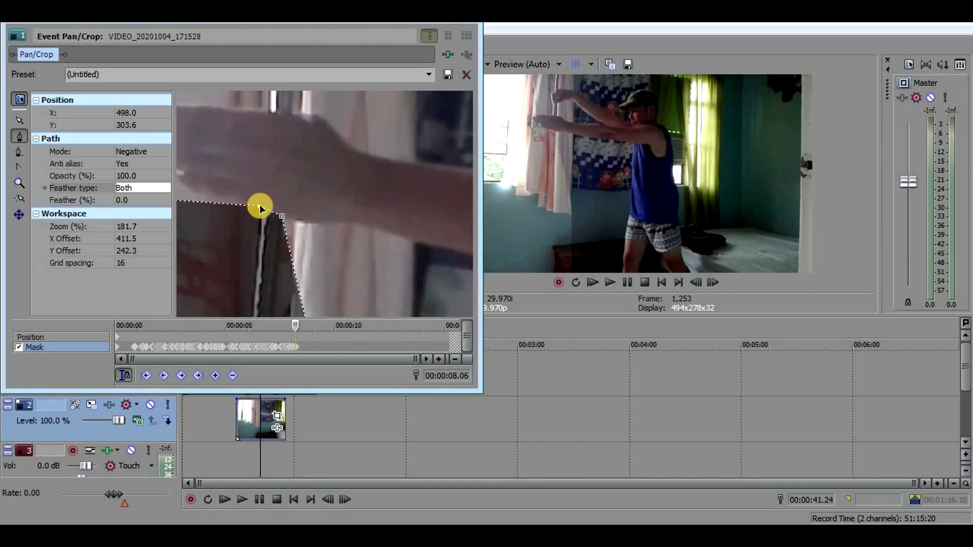
pyautogui.click(714, 282)
pyautogui.moveTo(259, 211)
pyautogui.mouseDown()
pyautogui.moveTo(263, 218)
pyautogui.moveTo(193, 239)
pyautogui.moveTo(285, 224)
pyautogui.moveTo(262, 222)
pyautogui.mouseUp()
pyautogui.click(714, 283)
pyautogui.click(262, 215)
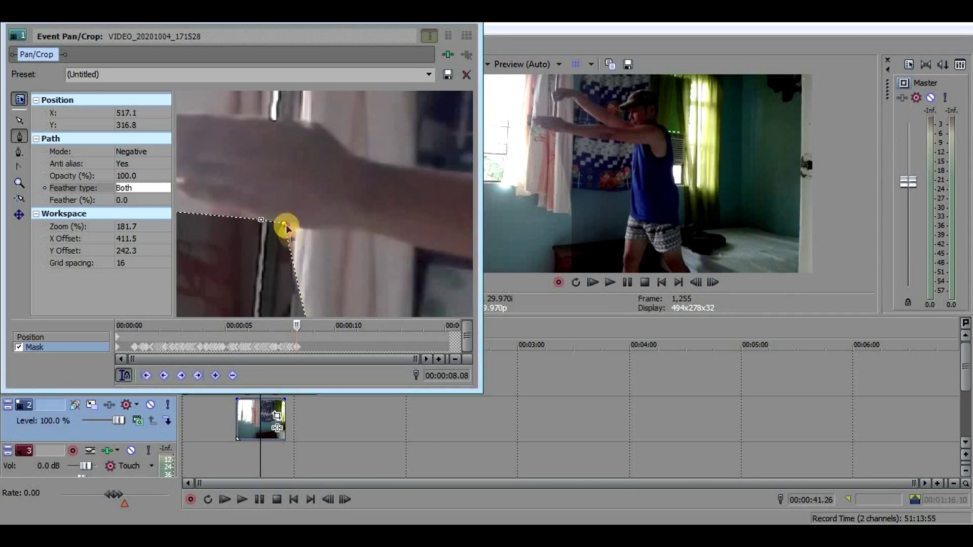
# - Raise the pole-tip mask point, advance to 00:00:08.14, and fit the corner point against the wrist's lower edge
pyautogui.click(712, 283)
pyautogui.click(696, 282)
pyautogui.moveTo(289, 228); pyautogui.dragTo(263, 205)
pyautogui.click(713, 283)
pyautogui.click(712, 283)
pyautogui.click(713, 282)
pyautogui.click(712, 283)
pyautogui.click(712, 282)
pyautogui.click(712, 282)
pyautogui.moveTo(297, 224); pyautogui.dragTo(296, 219)
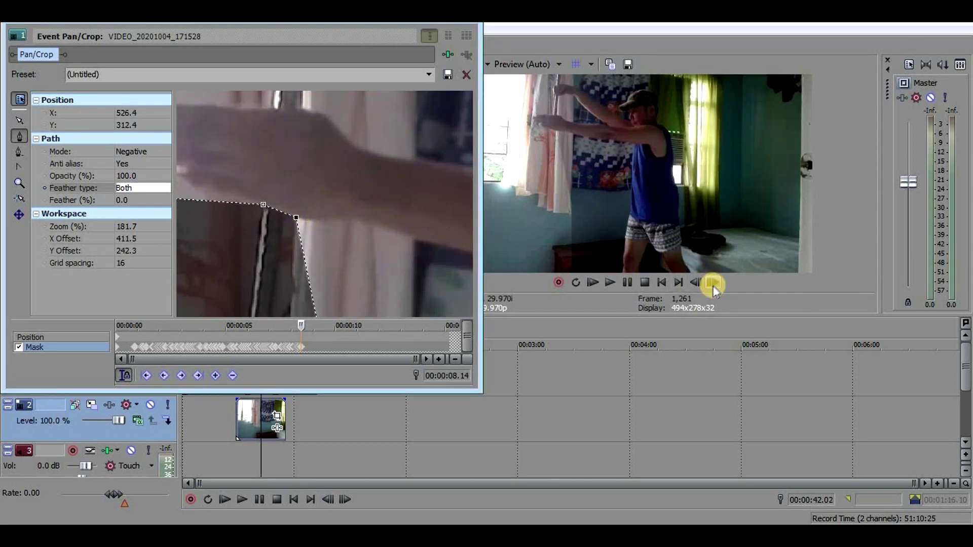
# - Advance to 00:00:08.17, raising the corner and pole-tip mask points with the rising hand
pyautogui.click(713, 283)
pyautogui.click(294, 217)
pyautogui.click(263, 207)
pyautogui.click(712, 283)
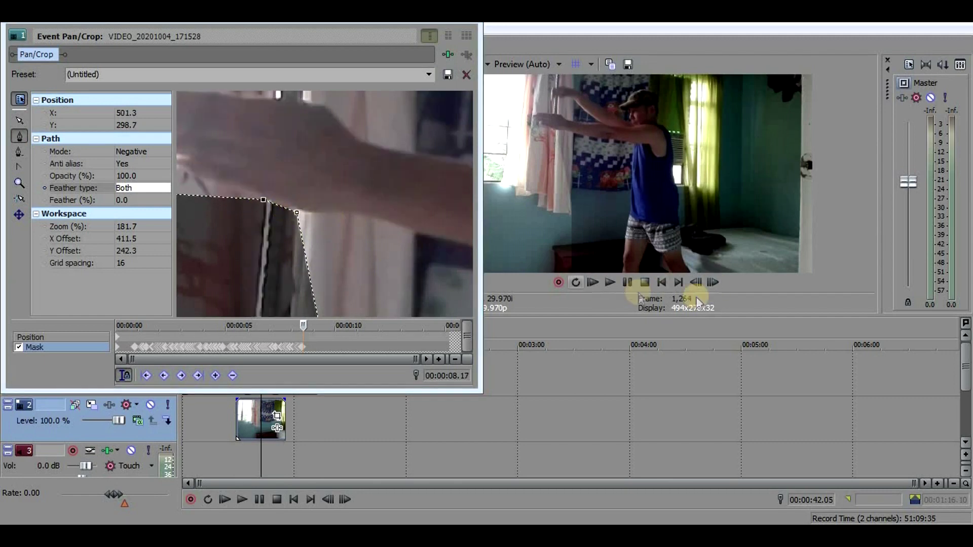
# - Raise both upper mask points slightly to close the gap under the hand at 00:00:08.18
pyautogui.click(713, 282)
pyautogui.moveTo(297, 213); pyautogui.dragTo(297, 204)
pyautogui.click(263, 200)
pyautogui.click(712, 283)
pyautogui.click(291, 203)
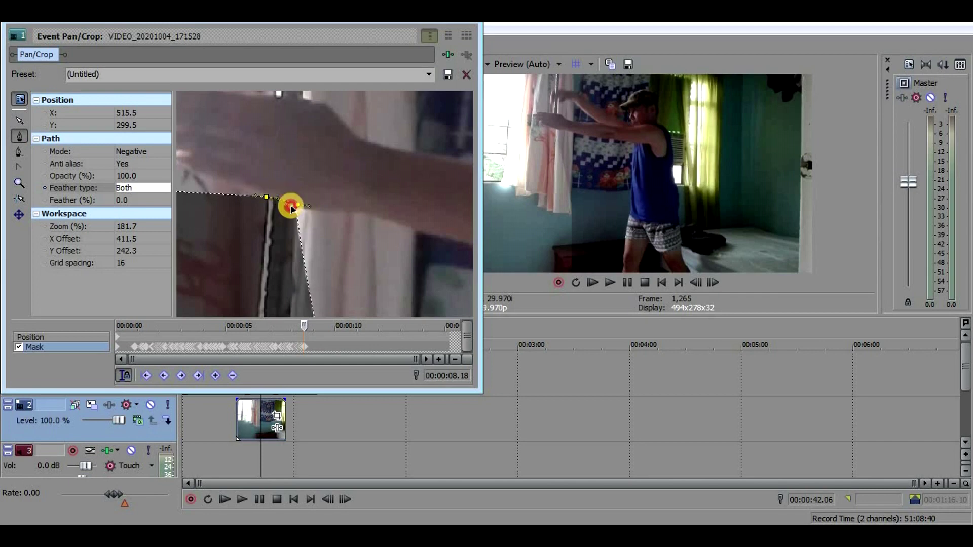
# - Nudge the corner mask point into place against the wrist at 00:00:08.19
pyautogui.click(712, 282)
pyautogui.click(297, 205)
pyautogui.click(298, 205)
pyautogui.click(298, 205)
pyautogui.click(298, 206)
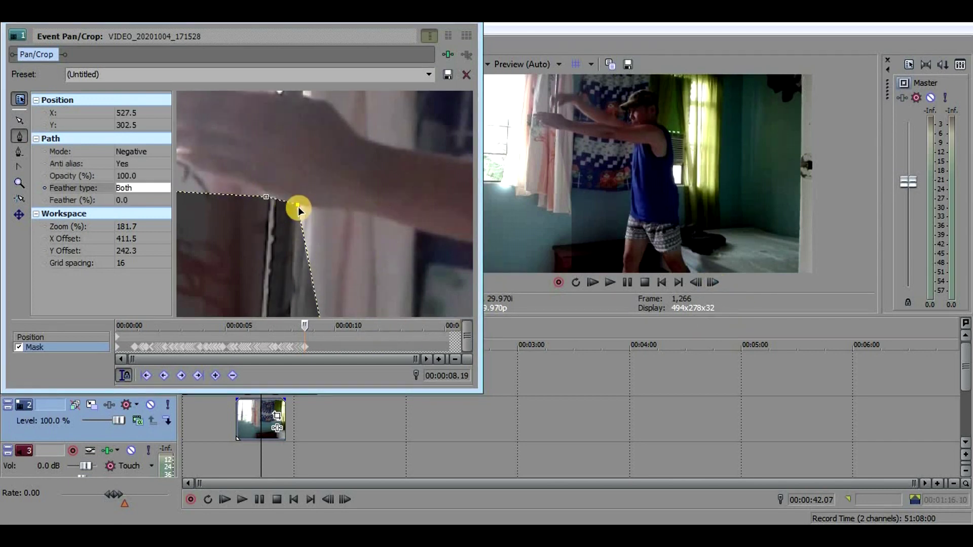
# - Continue to 00:00:08.24, adjusting the corner point each frame and moving the pole-tip point right onto the pole
pyautogui.click(713, 283)
pyautogui.click(298, 207)
pyautogui.click(713, 282)
pyautogui.click(299, 203)
pyautogui.click(710, 283)
pyautogui.click(300, 208)
pyautogui.moveTo(300, 207); pyautogui.dragTo(273, 201)
pyautogui.click(712, 282)
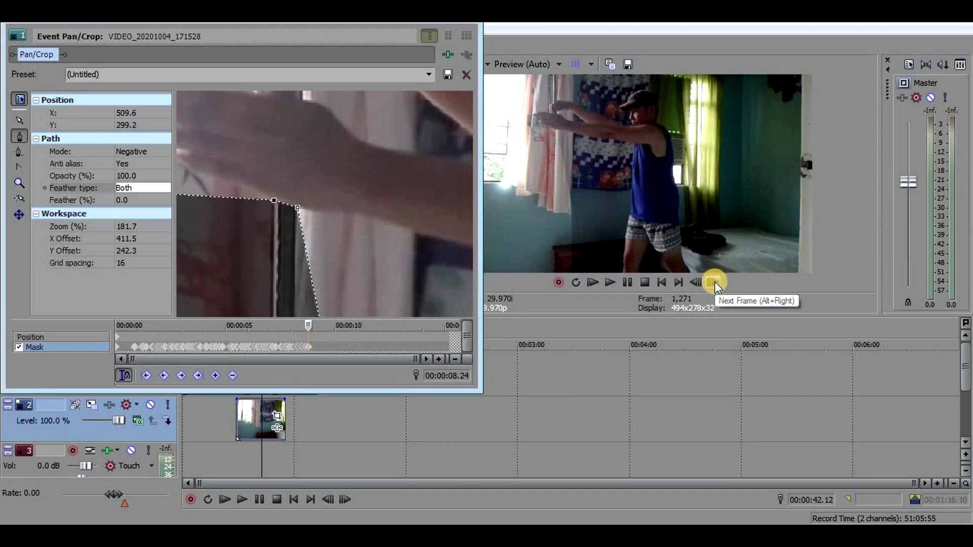
# - Advance from 00:00:08.25 to 00:00:09.01, lowering the pole-tip and corner mask points beneath the hand
pyautogui.click(713, 282)
pyautogui.click(274, 201)
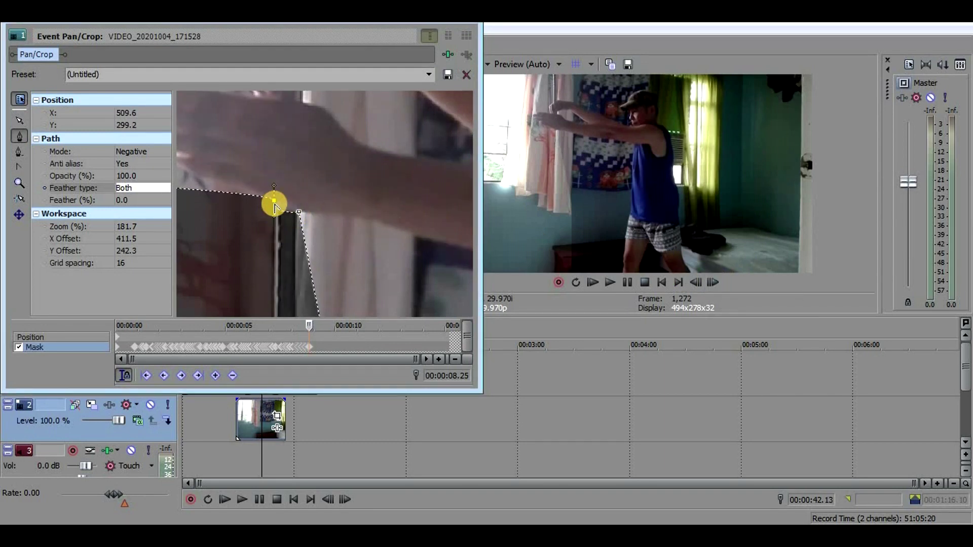
pyautogui.click(719, 281)
pyautogui.click(298, 213)
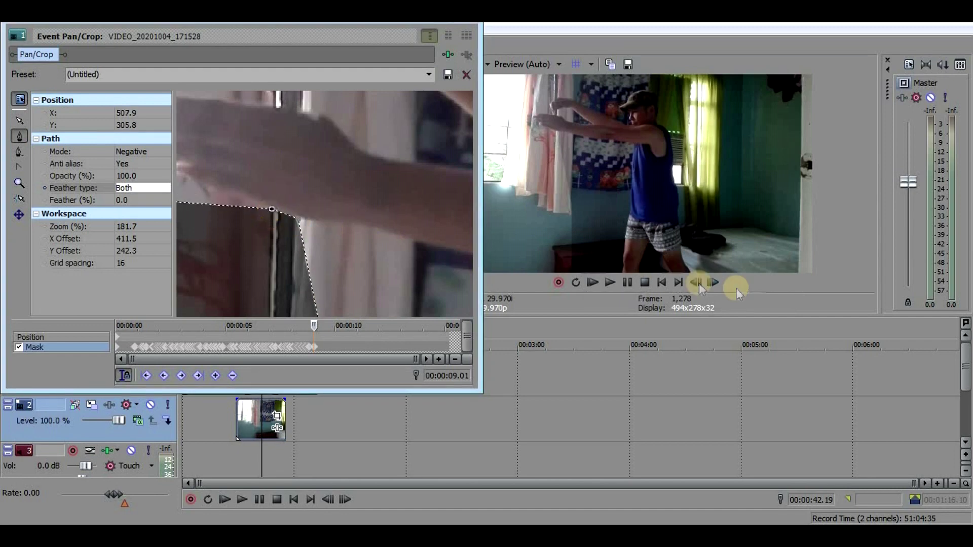
# - Lower the corner mask point at 00:00:09.02, then move the pole-tip point down and left with the hand
pyautogui.click(713, 282)
pyautogui.click(299, 220)
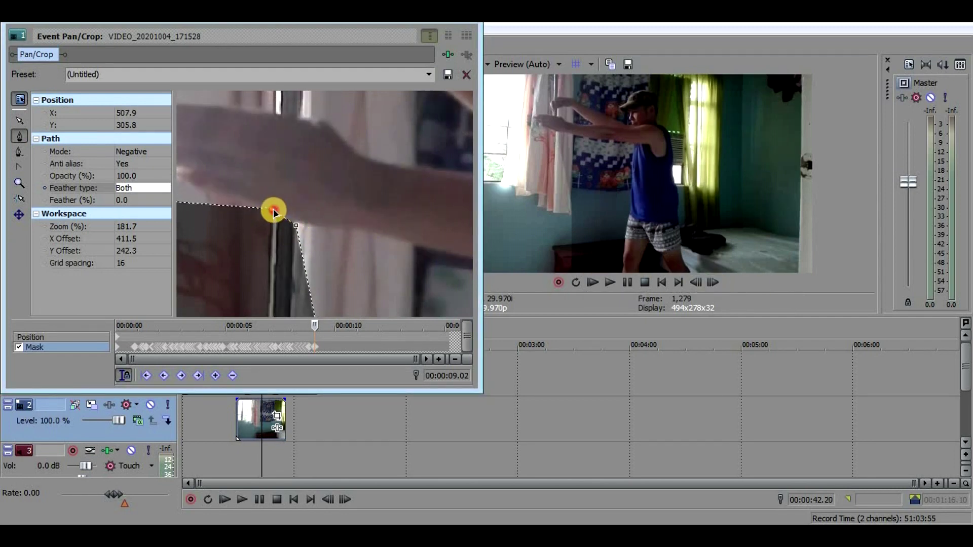
pyautogui.click(719, 283)
pyautogui.moveTo(269, 212); pyautogui.dragTo(252, 245)
pyautogui.click(715, 281)
pyautogui.click(296, 226)
# - Advance frame by frame to 00:00:09.11 and fit the pole-tip mask point to the lowered hand's edge
pyautogui.click(714, 282)
pyautogui.click(714, 282)
pyautogui.click(714, 284)
pyautogui.click(712, 283)
pyautogui.click(713, 282)
pyautogui.click(713, 282)
pyautogui.click(719, 285)
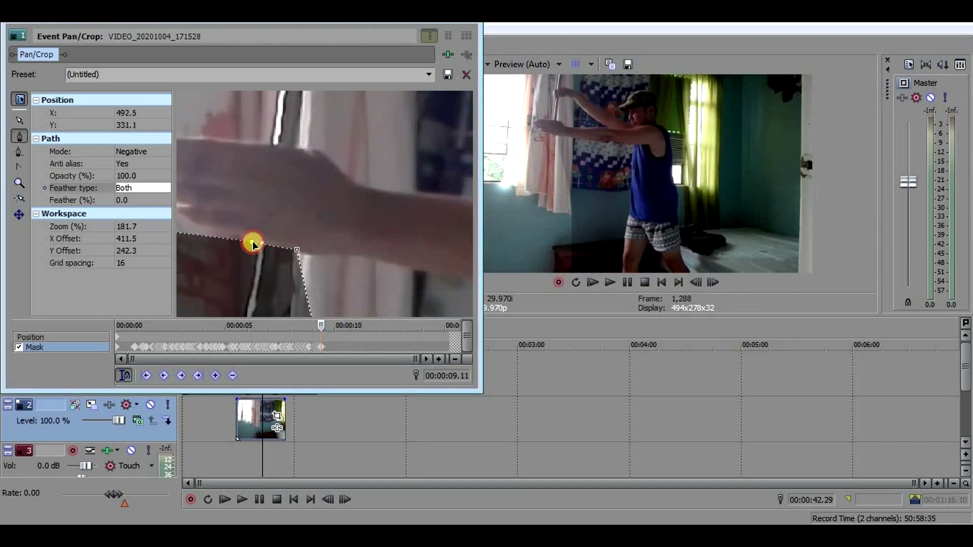
# - Step a few frames past 00:00:09.11 and raise the pole-tip mask point to the hand's lower edge
pyautogui.click(717, 287)
pyautogui.click(715, 282)
pyautogui.click(716, 280)
pyautogui.click(716, 280)
pyautogui.moveTo(255, 243); pyautogui.dragTo(252, 228)
# - Advance to 00:00:09.23 and reposition the corner mask point under the wrist
pyautogui.click(709, 284)
pyautogui.click(710, 284)
pyautogui.click(710, 284)
pyautogui.click(709, 284)
pyautogui.click(712, 283)
pyautogui.click(712, 284)
pyautogui.click(712, 284)
pyautogui.click(711, 283)
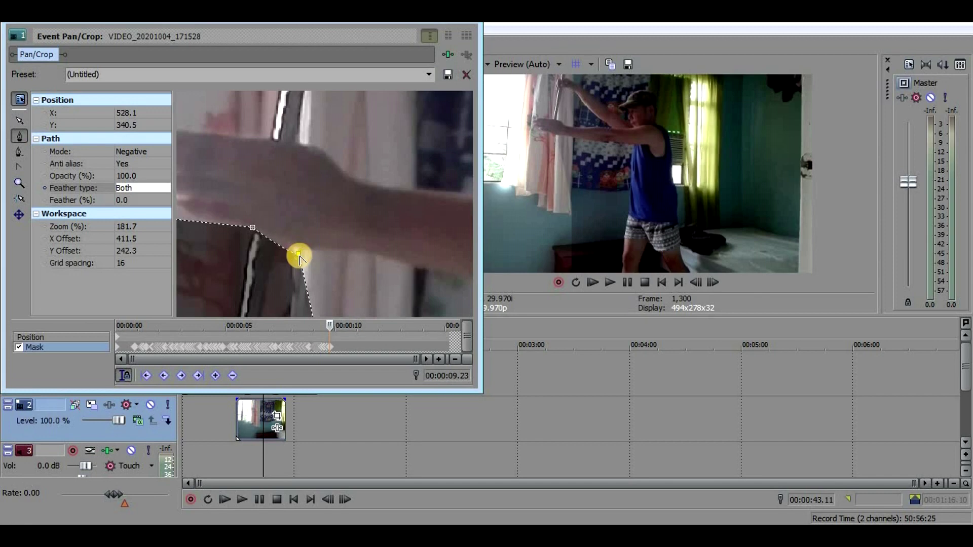
# - Step past 00:00:09.23 and fit the corner and pole-tip mask points to the raised hand's lower edge
pyautogui.click(712, 282)
pyautogui.moveTo(298, 250); pyautogui.dragTo(252, 218)
pyautogui.click(254, 231)
# - Advance several frames and raise the pole-tip mask point slightly to follow the hand's lower edge
pyautogui.click(713, 282)
pyautogui.click(713, 282)
pyautogui.click(715, 282)
pyautogui.click(715, 283)
pyautogui.click(716, 283)
pyautogui.click(716, 282)
pyautogui.click(712, 285)
pyautogui.click(711, 285)
pyautogui.moveTo(252, 217)
pyautogui.mouseDown()
pyautogui.moveTo(280, 235)
pyautogui.moveTo(252, 210)
pyautogui.mouseUp()
# - Advance a few more frames and move the corner mask point left beneath the wrist
pyautogui.click(716, 285)
pyautogui.click(715, 285)
pyautogui.click(711, 282)
pyautogui.click(712, 287)
pyautogui.moveTo(280, 227)
pyautogui.mouseDown()
pyautogui.moveTo(254, 214)
pyautogui.moveTo(258, 224)
pyautogui.moveTo(251, 215)
pyautogui.moveTo(248, 223)
pyautogui.moveTo(278, 234)
pyautogui.moveTo(244, 232)
pyautogui.moveTo(275, 245)
pyautogui.moveTo(246, 220)
pyautogui.moveTo(270, 229)
pyautogui.moveTo(236, 221)
pyautogui.moveTo(262, 231)
pyautogui.mouseUp()
# - Advance frame by frame to 00:00:11.18 and fit the pole-tip mask point to the hand's lower edge
pyautogui.click(710, 282)
pyautogui.click(711, 282)
pyautogui.click(712, 283)
pyautogui.click(713, 283)
pyautogui.click(713, 283)
pyautogui.click(713, 283)
pyautogui.click(717, 282)
pyautogui.click(710, 283)
pyautogui.click(712, 282)
pyautogui.click(714, 282)
pyautogui.click(714, 282)
pyautogui.click(712, 282)
pyautogui.click(716, 282)
pyautogui.click(714, 283)
pyautogui.click(713, 282)
pyautogui.click(712, 283)
pyautogui.click(712, 282)
pyautogui.click(712, 282)
pyautogui.click(712, 283)
pyautogui.click(712, 282)
pyautogui.click(712, 282)
pyautogui.click(711, 282)
pyautogui.click(711, 282)
pyautogui.click(711, 282)
pyautogui.doubleClick(712, 282)
pyautogui.doubleClick(716, 285)
pyautogui.click(715, 284)
pyautogui.click(712, 282)
pyautogui.click(237, 224)
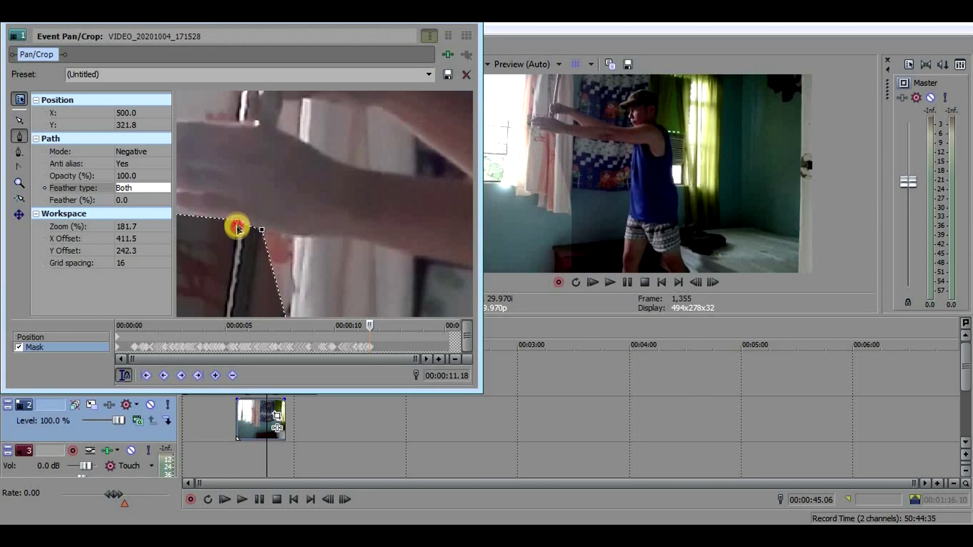
# - Lower the pole-tip mask point at 00:00:11.19, then pull the corner mask point down beneath the wrist
pyautogui.click(712, 282)
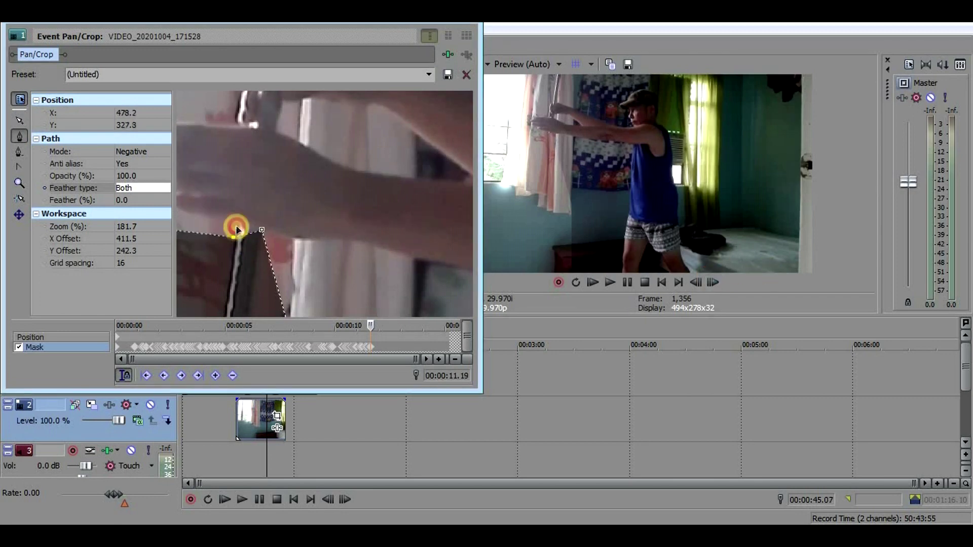
pyautogui.click(712, 281)
pyautogui.moveTo(238, 223); pyautogui.dragTo(269, 242)
# - Advance to 00:00:12.00 and lower the pole-tip and corner mask points along the hand's lower edge
pyautogui.click(714, 281)
pyautogui.click(714, 281)
pyautogui.click(715, 282)
pyautogui.click(715, 282)
pyautogui.click(713, 282)
pyautogui.moveTo(243, 227); pyautogui.dragTo(272, 259)
pyautogui.click(713, 283)
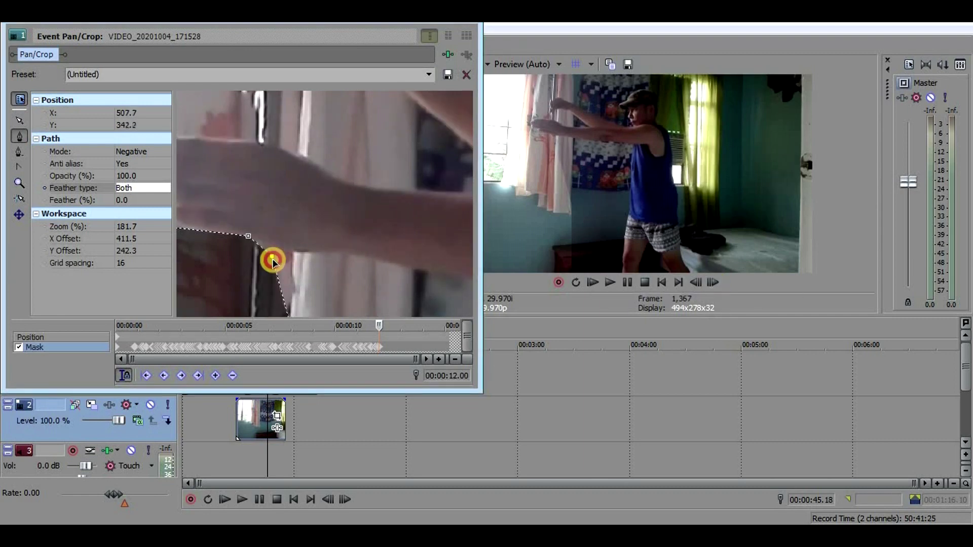
# - Shift the pole-tip mask point down and left, then advance to 00:00:12.16 and fit the corner point beneath the wrist
pyautogui.click(714, 282)
pyautogui.moveTo(252, 250)
pyautogui.mouseDown()
pyautogui.moveTo(276, 258)
pyautogui.moveTo(248, 250)
pyautogui.moveTo(217, 271)
pyautogui.moveTo(272, 261)
pyautogui.moveTo(245, 254)
pyautogui.moveTo(272, 278)
pyautogui.moveTo(243, 252)
pyautogui.moveTo(238, 260)
pyautogui.moveTo(268, 265)
pyautogui.moveTo(243, 264)
pyautogui.moveTo(264, 267)
pyautogui.moveTo(240, 252)
pyautogui.mouseUp()
pyautogui.doubleClick(712, 284)
pyautogui.click(712, 282)
pyautogui.click(713, 282)
pyautogui.click(712, 282)
pyautogui.click(712, 282)
pyautogui.click(711, 281)
pyautogui.click(711, 282)
pyautogui.click(711, 281)
pyautogui.click(712, 282)
pyautogui.click(713, 283)
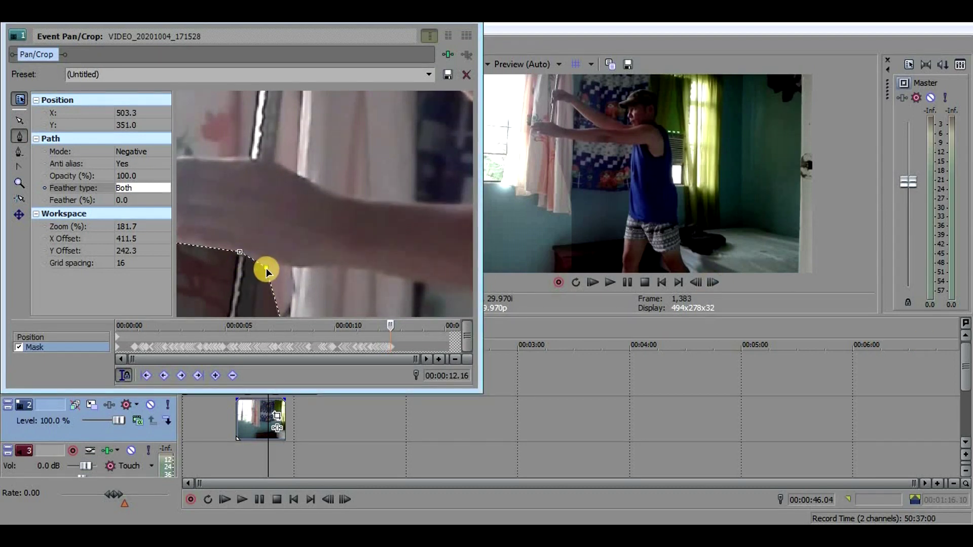
# - Refit the pole-tip mask point to the hand's lower edge at 00:00:12.18 and again at 00:00:12.20
pyautogui.click(716, 284)
pyautogui.click(717, 284)
pyautogui.click(239, 253)
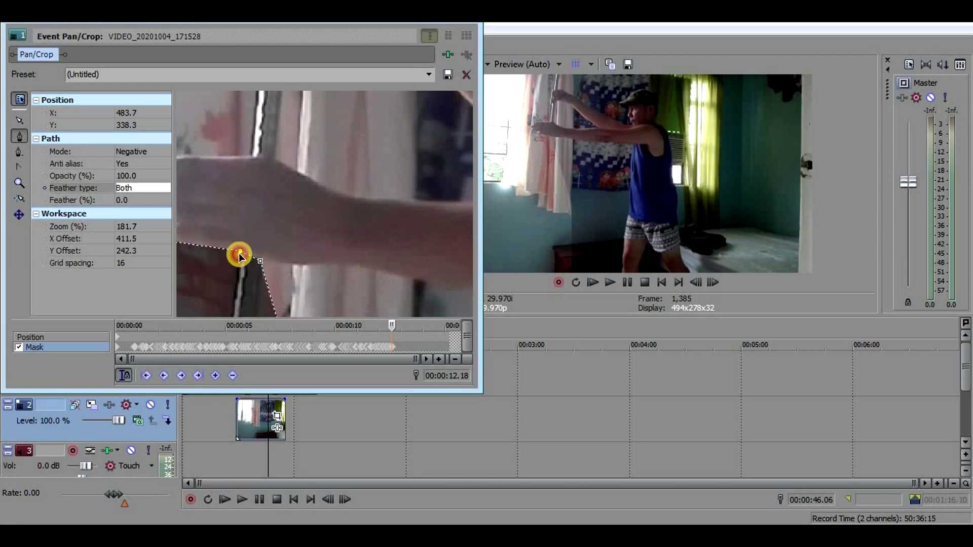
pyautogui.click(714, 281)
pyautogui.click(713, 281)
pyautogui.click(243, 253)
# - Add an anchor point on the mask's upper edge below the thumb and pull it down clear of the fingers
pyautogui.scroll(-3, 221, 244)
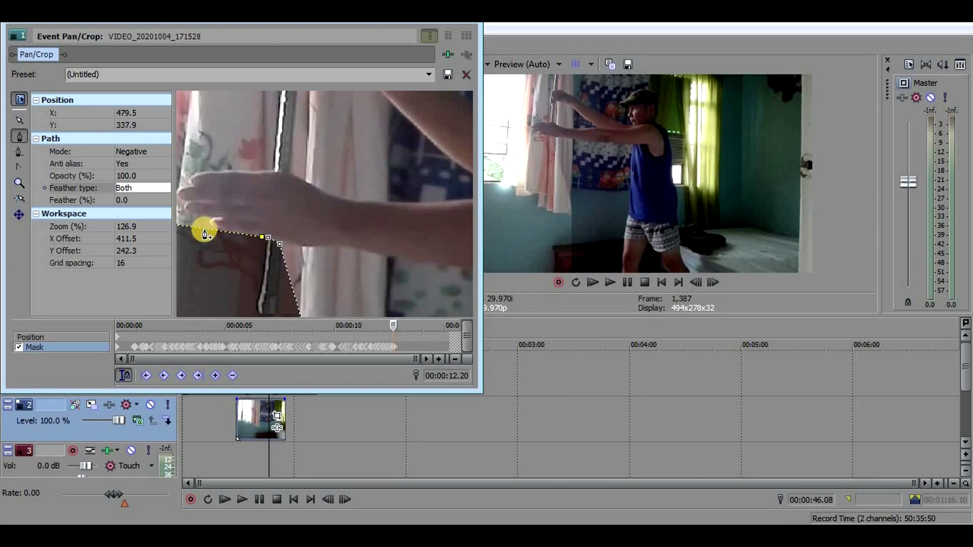
pyautogui.moveTo(206, 234); pyautogui.dragTo(277, 228)
pyautogui.scroll(3, 267, 251)
pyautogui.click(19, 121)
pyautogui.scroll(4, 276, 228)
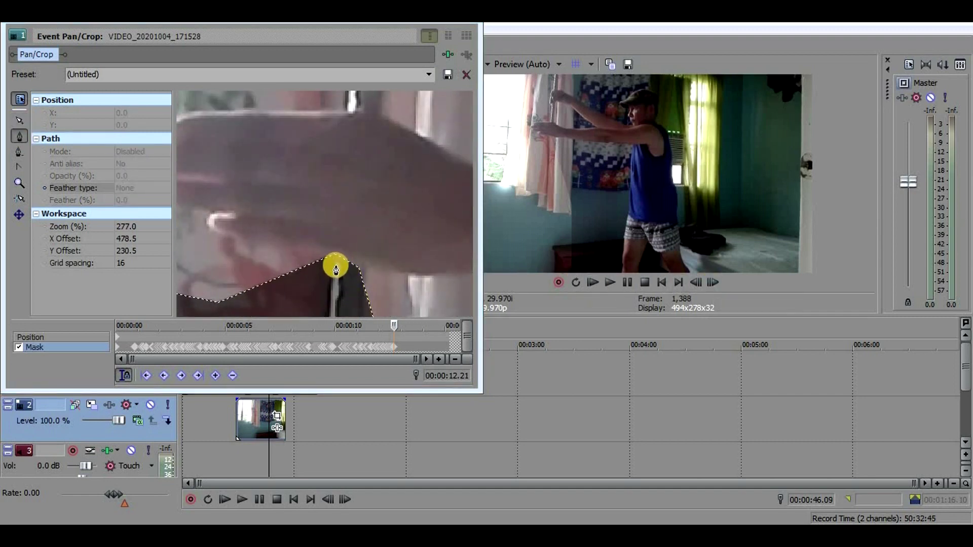
pyautogui.scroll(-1, 343, 289)
# - Advance to 00:00:12.27 and adjust the corner mask point, then raise the pole-tip point to the hand a frame on
pyautogui.click(714, 284)
pyautogui.click(714, 282)
pyautogui.click(715, 281)
pyautogui.click(716, 281)
pyautogui.click(359, 262)
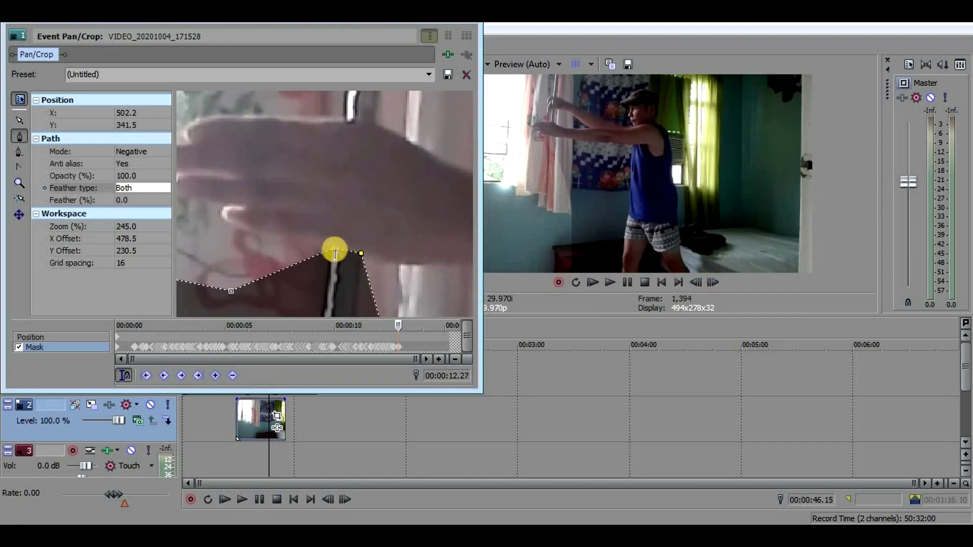
pyautogui.click(714, 283)
pyautogui.moveTo(329, 247); pyautogui.dragTo(320, 220)
# - Advance to 00:00:13.05 and fit the pole-tip and corner mask points along the palm's lower edge
pyautogui.click(715, 283)
pyautogui.click(714, 283)
pyautogui.click(713, 282)
pyautogui.click(713, 283)
pyautogui.click(713, 282)
pyautogui.click(712, 282)
pyautogui.click(713, 282)
pyautogui.moveTo(319, 221); pyautogui.dragTo(351, 240)
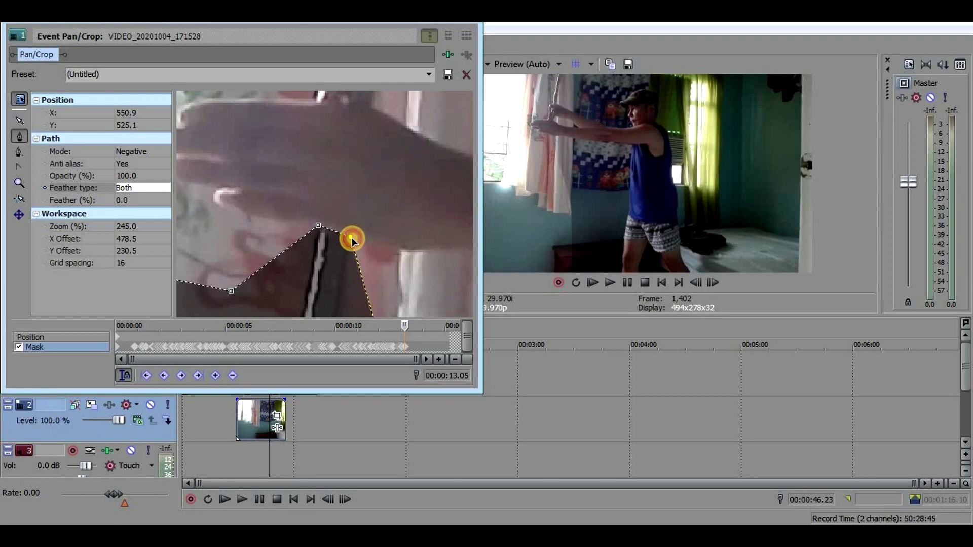
# - Advance to 00:00:13.14 and move the corner and pole-tip mask points down and right with the hand
pyautogui.click(716, 282)
pyautogui.click(716, 283)
pyautogui.click(716, 282)
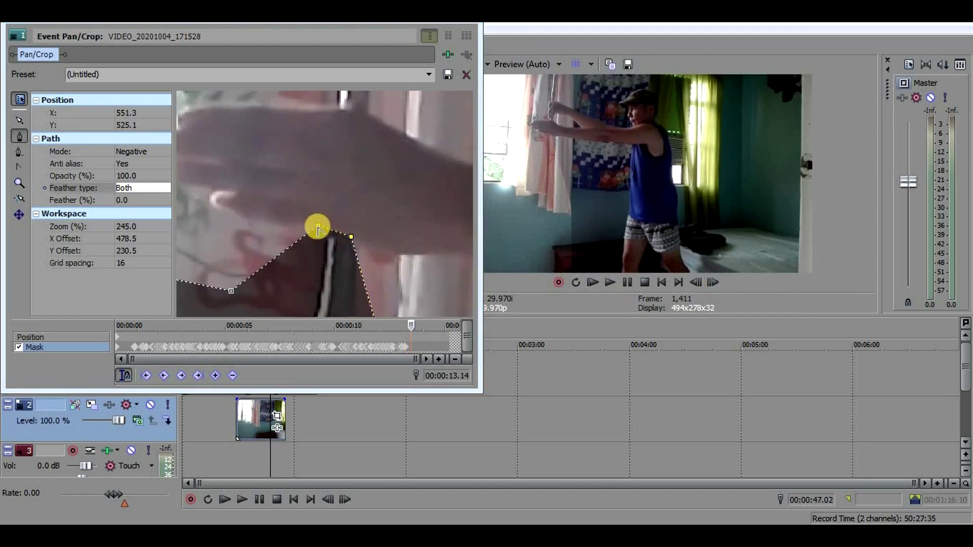
pyautogui.moveTo(319, 226); pyautogui.dragTo(359, 248)
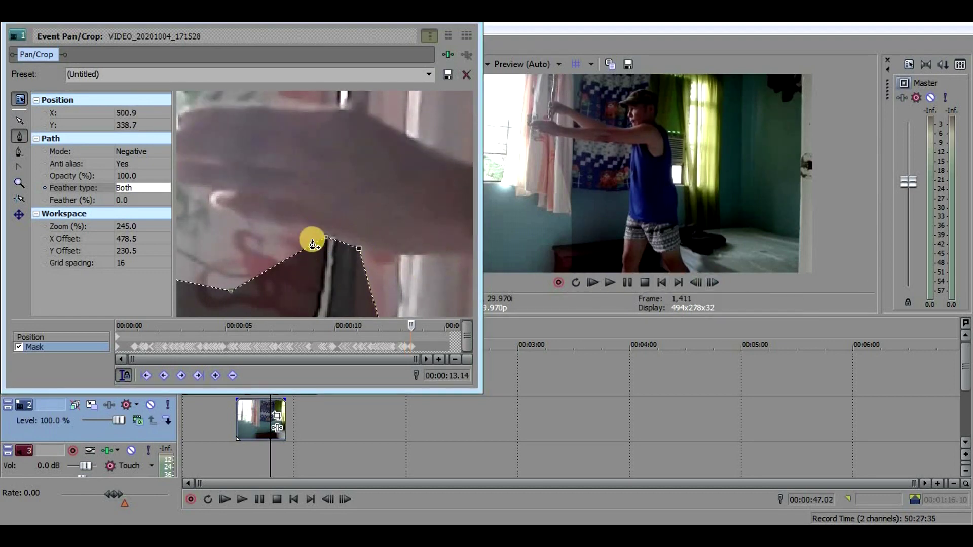
pyautogui.click(325, 238)
# - Lower the pole-tip mask point, then advance to 00:00:13.20 and lower the corner point beneath the wrist
pyautogui.click(712, 283)
pyautogui.moveTo(328, 235); pyautogui.dragTo(321, 250)
pyautogui.click(712, 282)
pyautogui.click(712, 286)
pyautogui.click(712, 283)
pyautogui.click(712, 283)
pyautogui.click(712, 283)
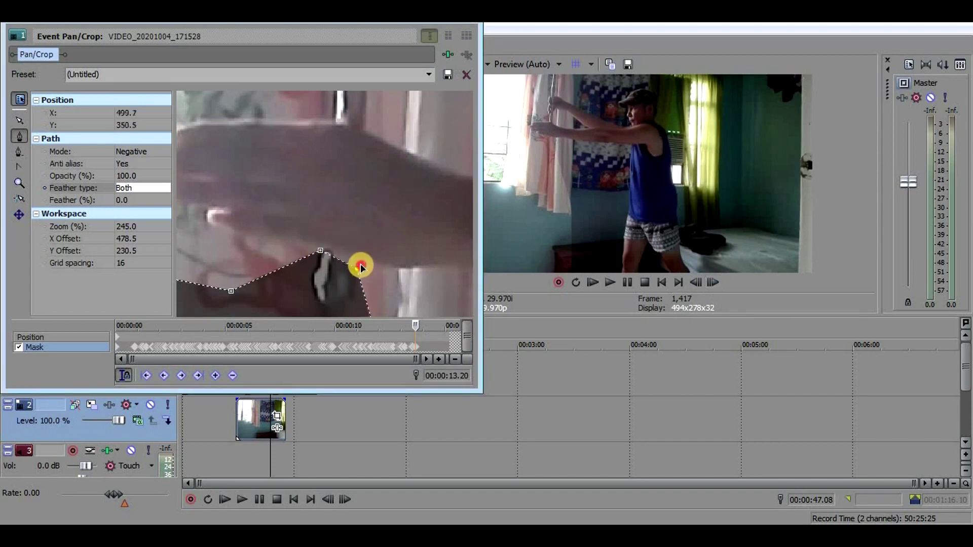
# - Lower the pole-tip and corner mask points well below the hand by 00:00:13.26, then advance to 00:00:14.23
pyautogui.click(713, 282)
pyautogui.click(713, 282)
pyautogui.click(712, 283)
pyautogui.moveTo(321, 253); pyautogui.dragTo(303, 278)
pyautogui.click(712, 283)
pyautogui.moveTo(345, 266); pyautogui.dragTo(348, 292)
pyautogui.click(717, 282)
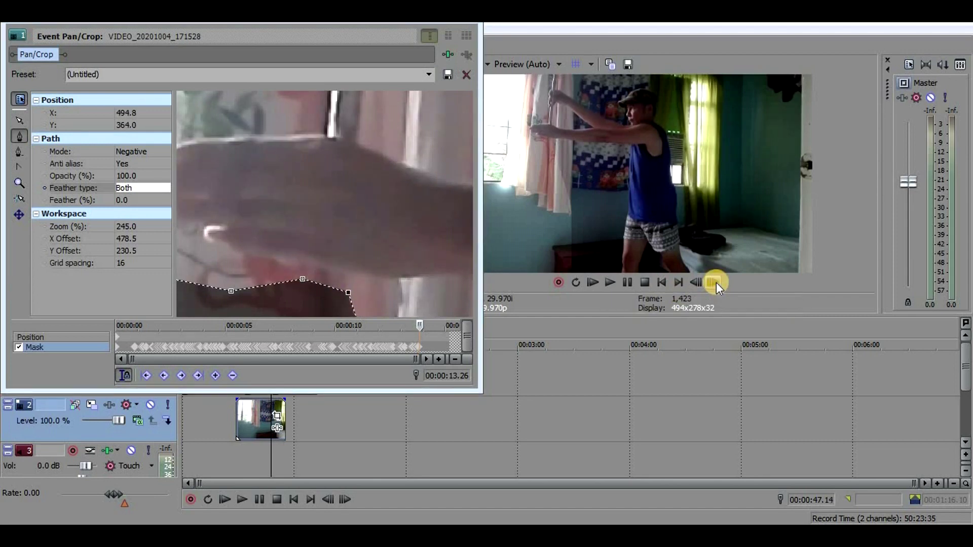
pyautogui.click(716, 281)
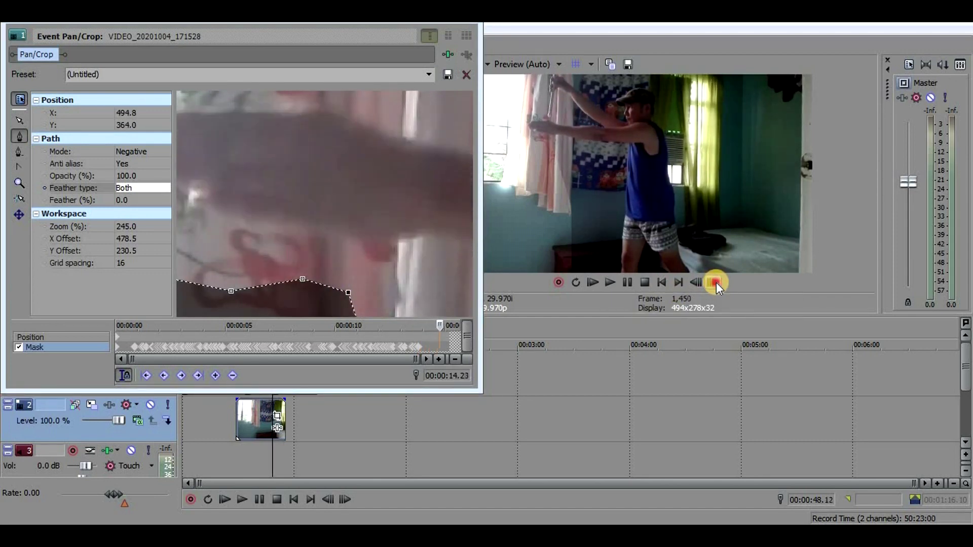
# - Close the Pan/Crop window and place the timeline cursor at 00:00:38.11
pyautogui.moveTo(100, 24); pyautogui.dragTo(140, 134)
pyautogui.click(512, 129)
pyautogui.click(254, 335)
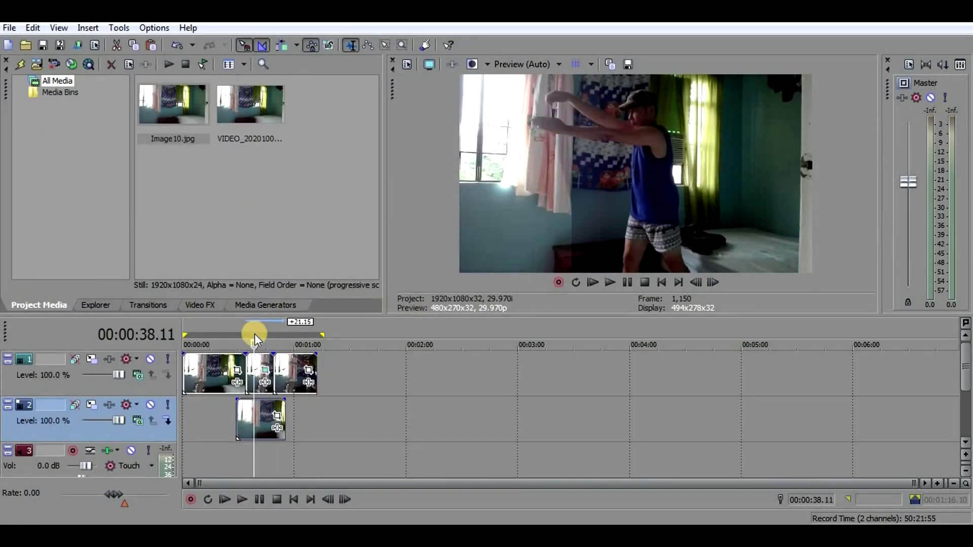
# - Save the project under the file name magic in the vegas project folder
pyautogui.click(269, 379)
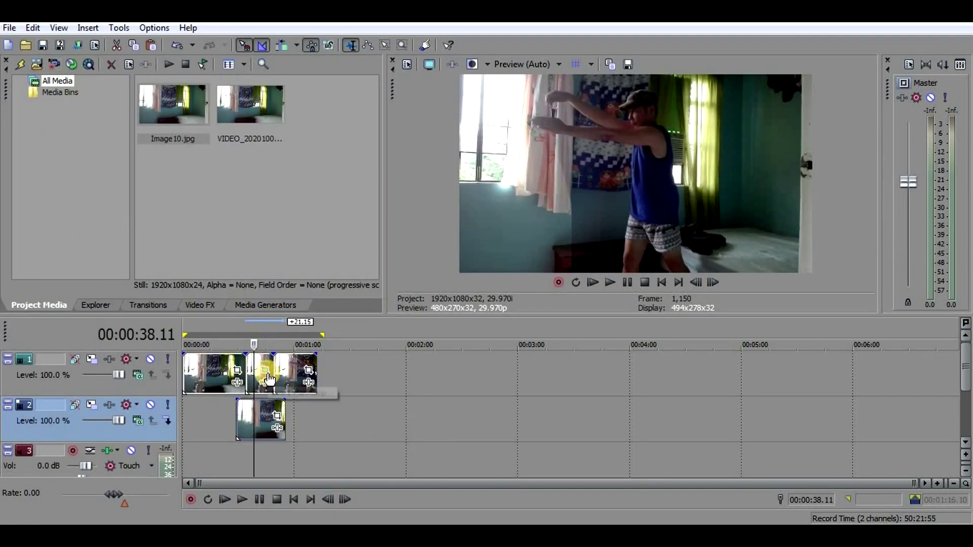
pyautogui.hotkey('ctrl', 's')
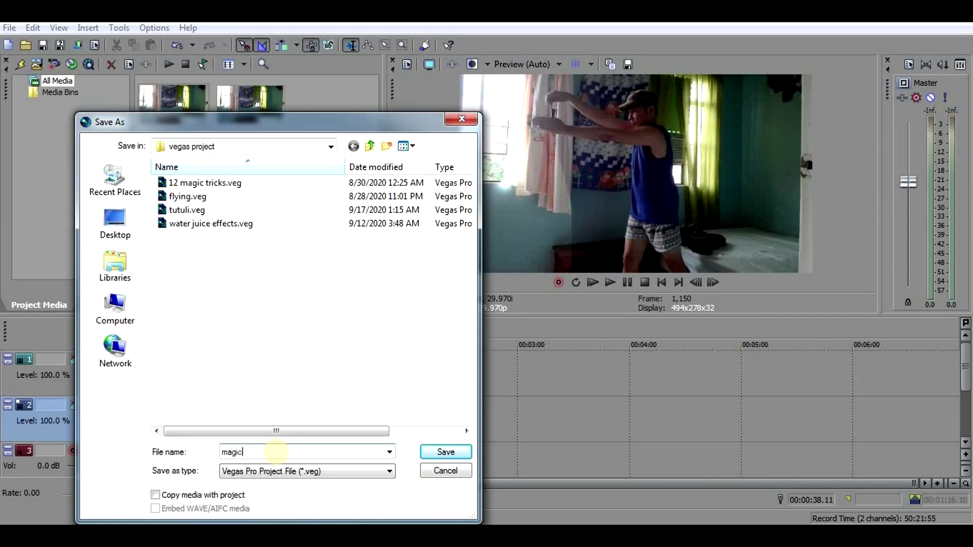
pyautogui.click(444, 452)
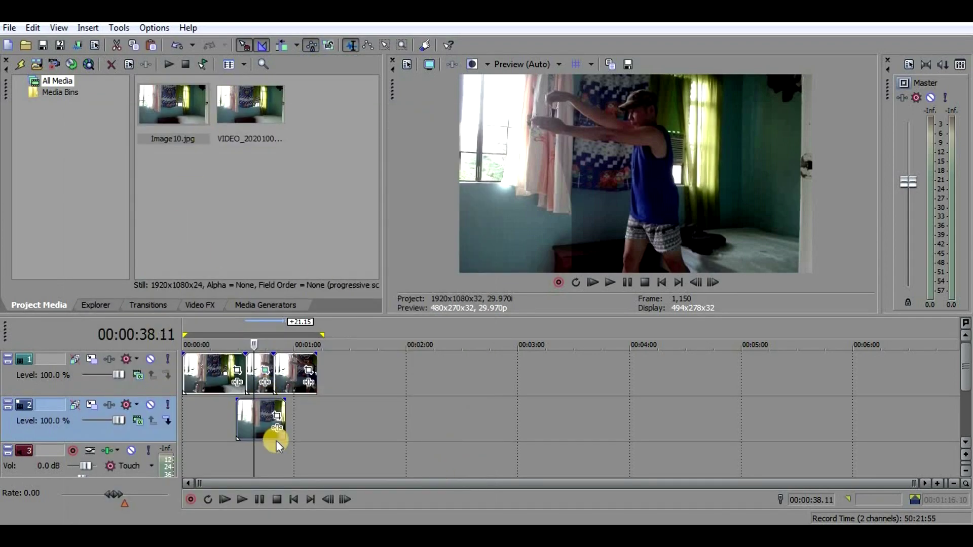
# - Reopen Pan/Crop for the middle clip on track 1 and set the mask's feather to 9.6%
pyautogui.click(270, 373)
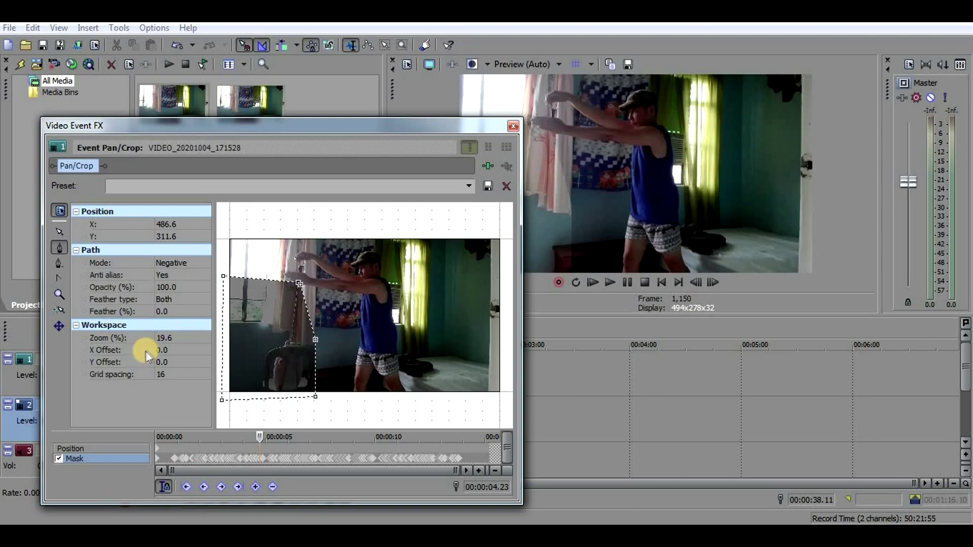
pyautogui.click(177, 311)
pyautogui.click(204, 311)
pyautogui.moveTo(162, 323)
pyautogui.mouseDown()
pyautogui.moveTo(193, 324)
pyautogui.moveTo(161, 323)
pyautogui.moveTo(173, 323)
pyautogui.mouseUp()
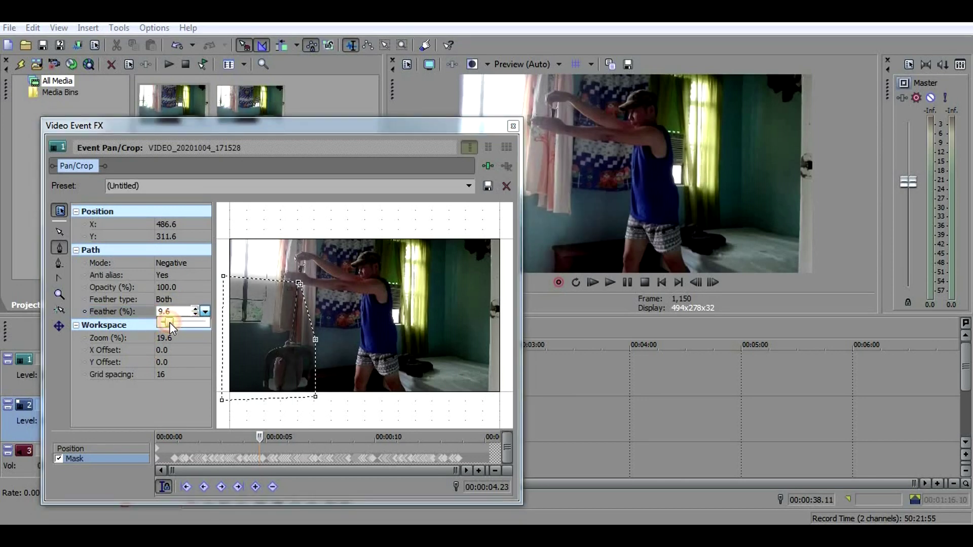
pyautogui.click(205, 287)
# - Move the Pan/Crop window clear of the preview and increase the mask's feather further to soften its edge
pyautogui.moveTo(287, 133); pyautogui.dragTo(241, 121)
pyautogui.click(149, 302)
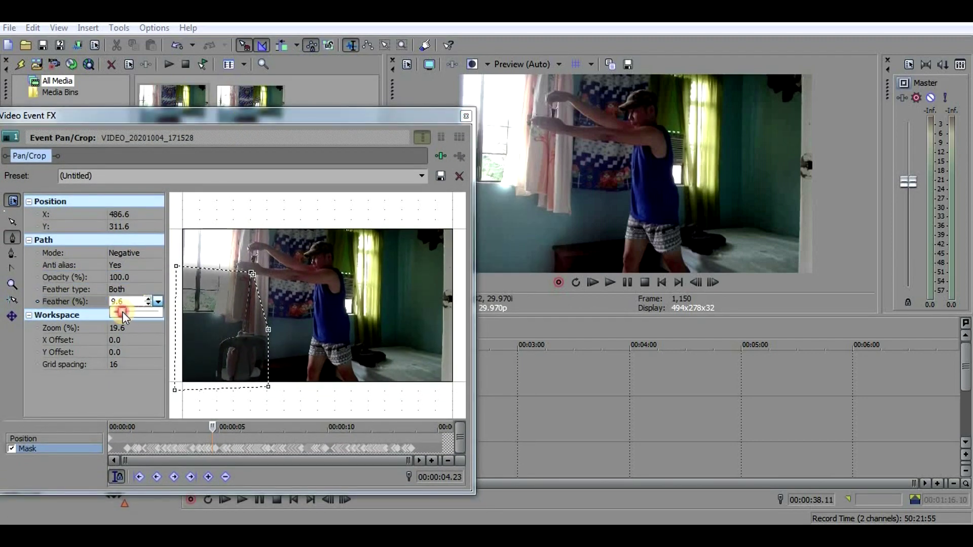
pyautogui.moveTo(123, 310); pyautogui.dragTo(130, 304)
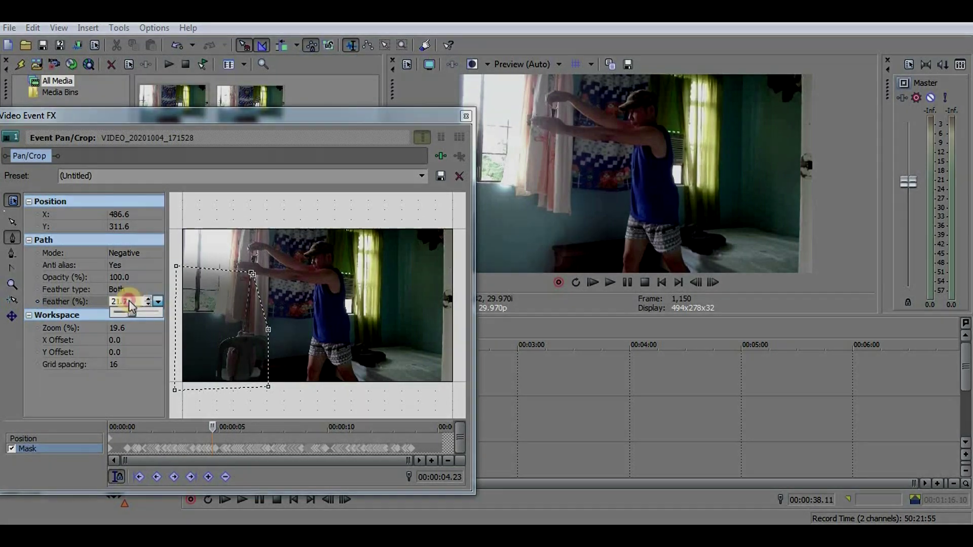